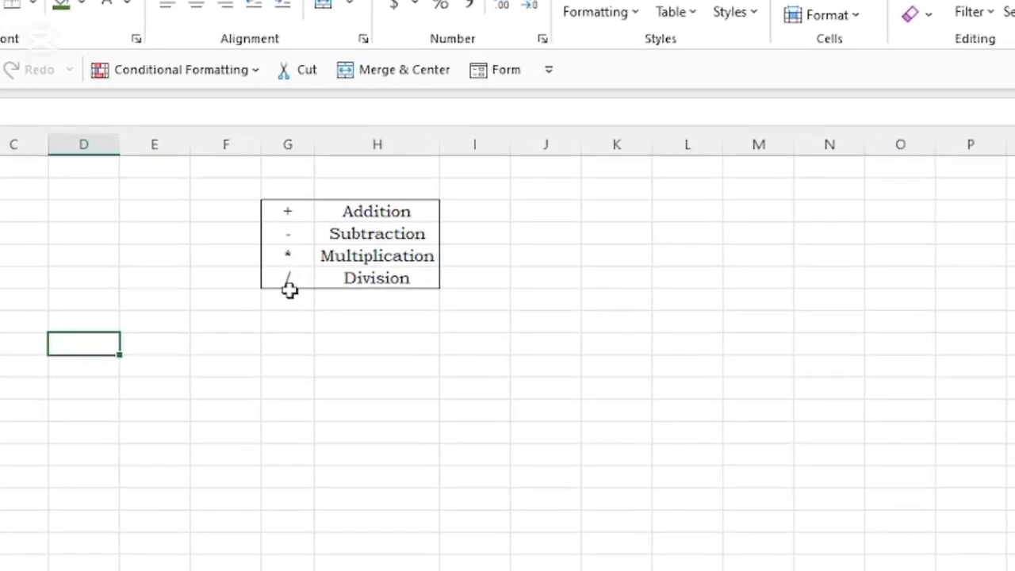
# Calculate the hardcoded sum in cell C5 with the formula =10+20, and show the finished formula.
pyautogui.click(10, 255)
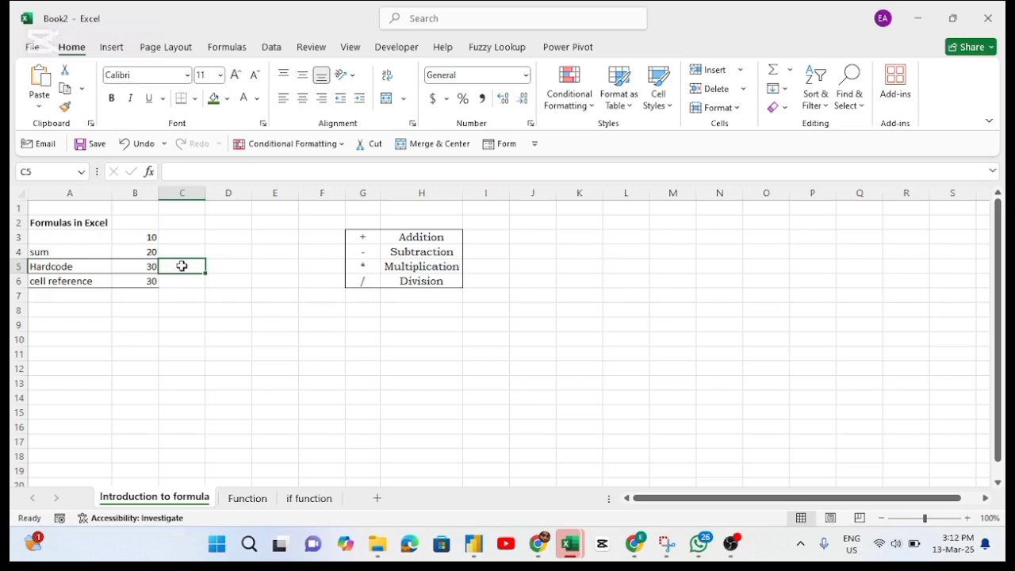
pyautogui.write('=')
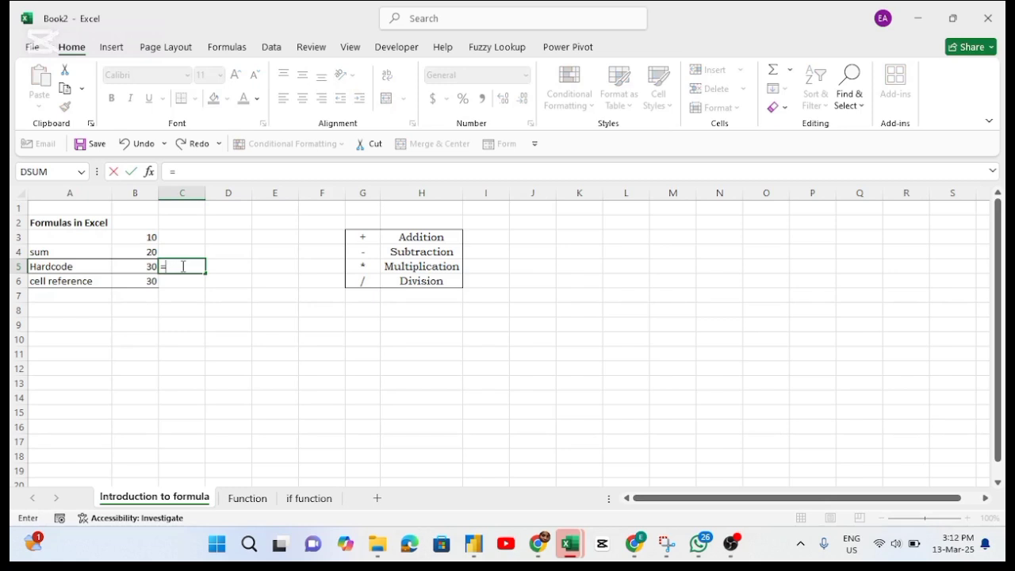
pyautogui.write('10+20')
pyautogui.press('Return')
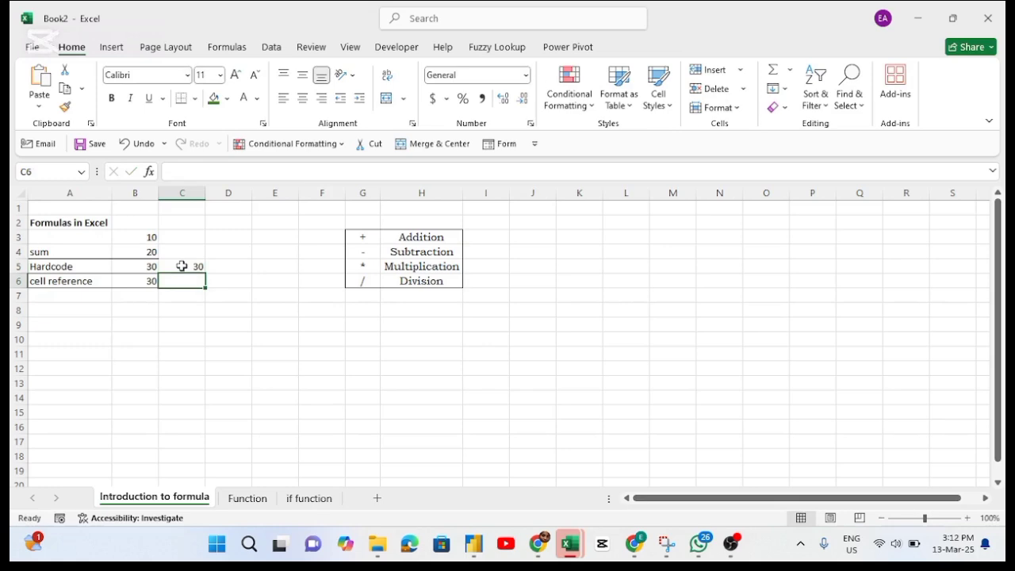
pyautogui.click(181, 266)
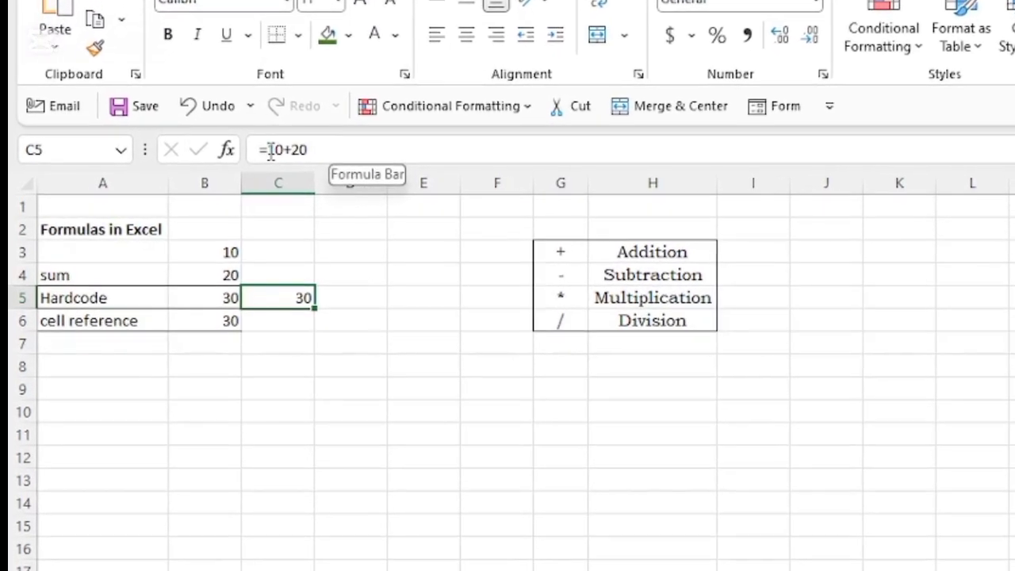
# Calculate the sum by cell reference in cell C6 with =B3+B4, and compare its formula with the hardcoded one.
pyautogui.click(239, 324)
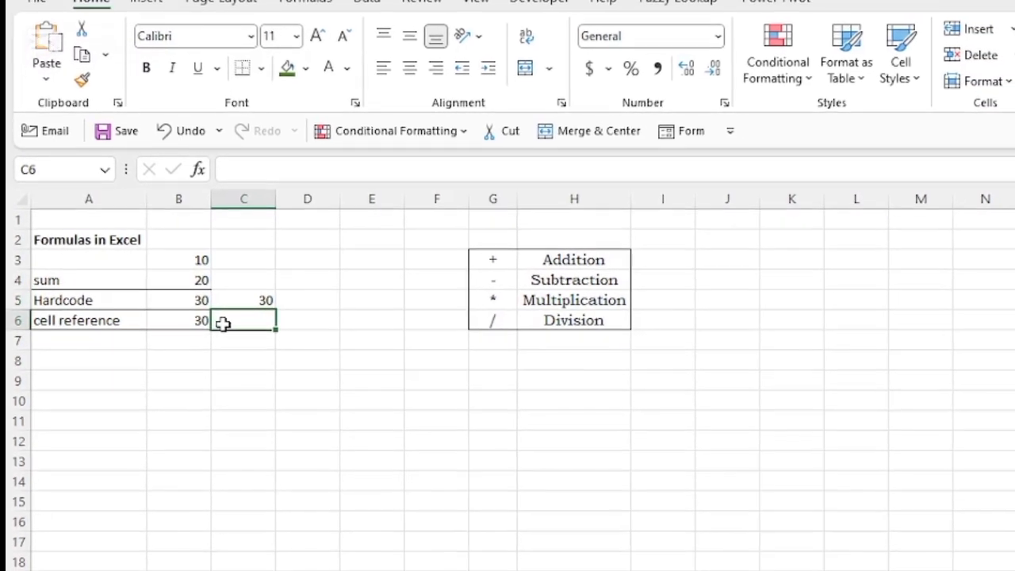
pyautogui.write('=')
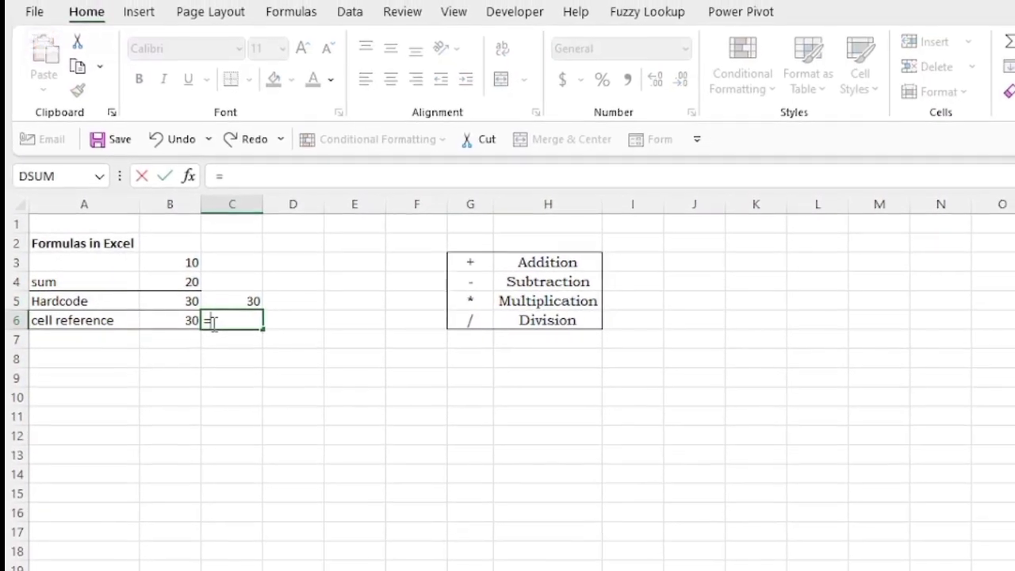
pyautogui.click(165, 264)
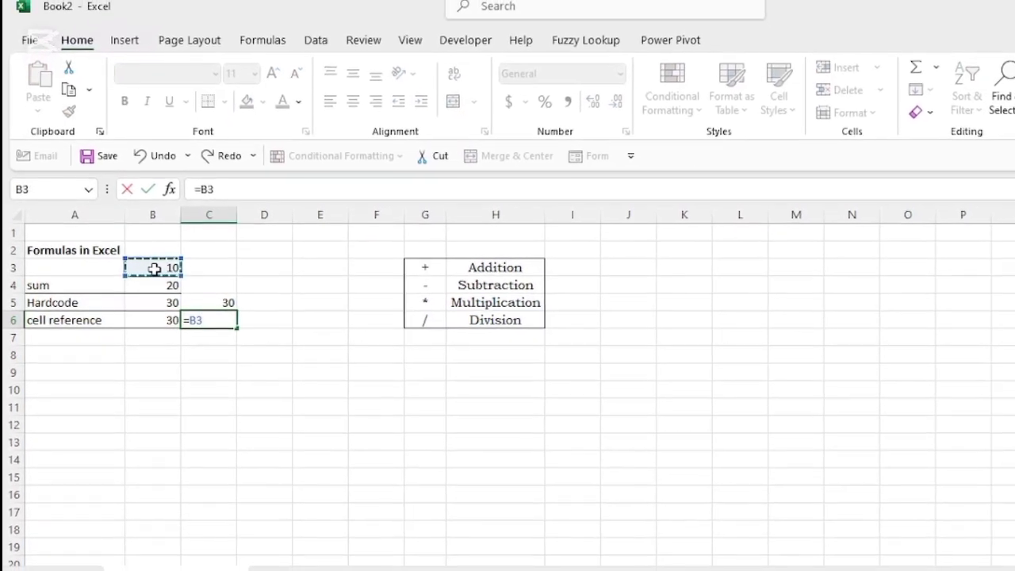
pyautogui.write('+')
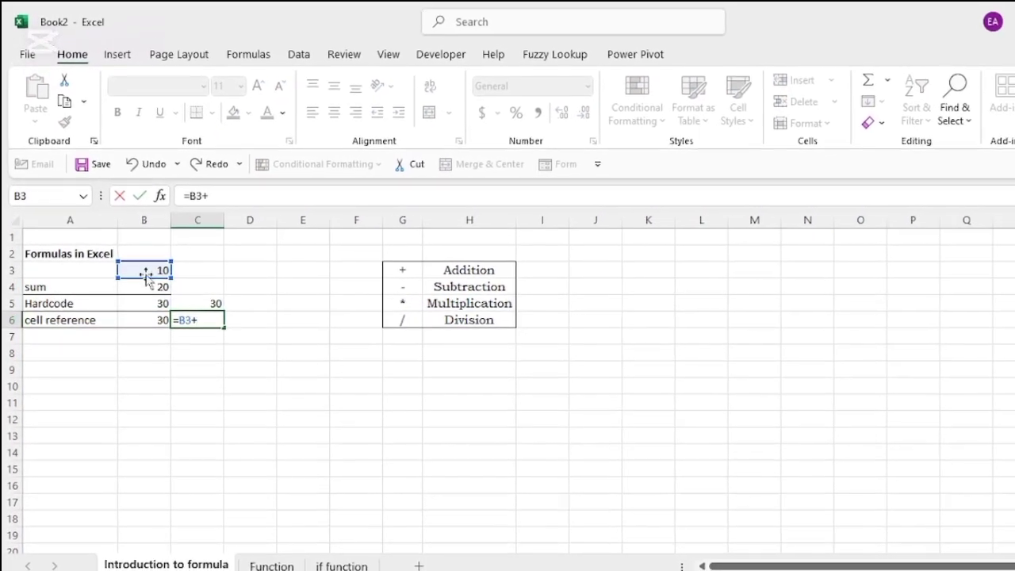
pyautogui.click(147, 289)
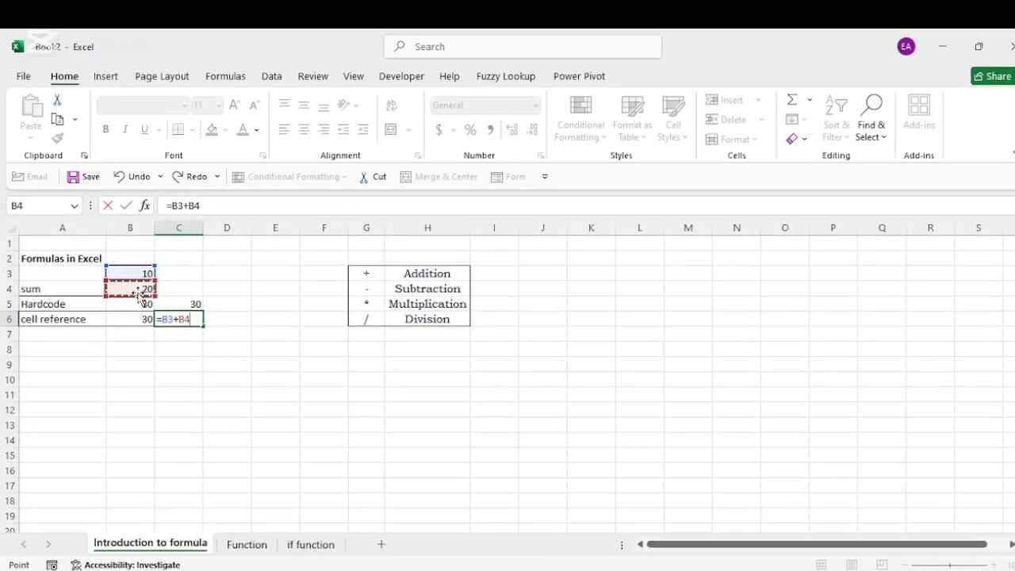
pyautogui.press('Return')
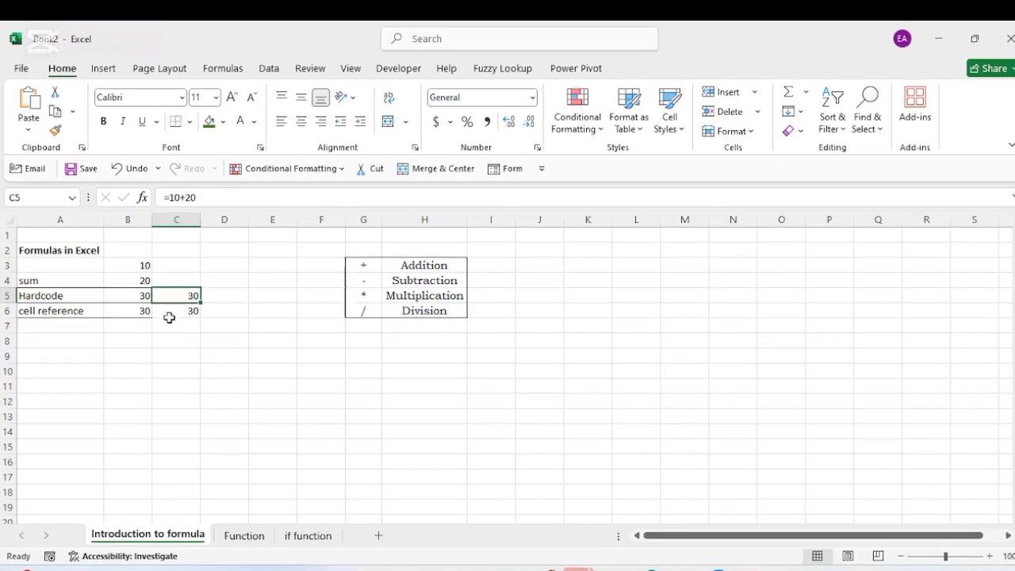
pyautogui.click(163, 309)
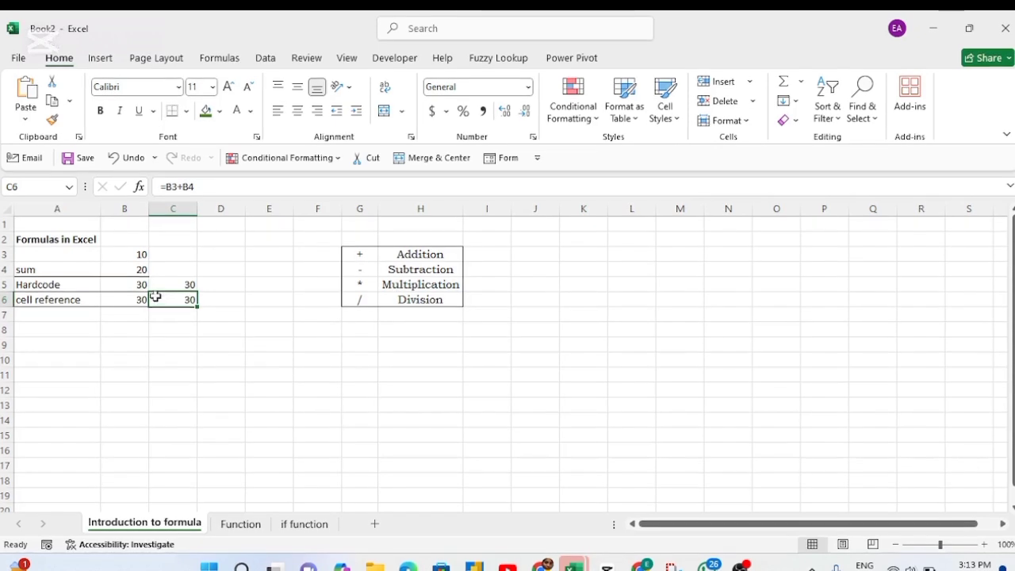
# Edit the first number, in cell B3, replacing its leading digit with 2.
pyautogui.click(137, 254)
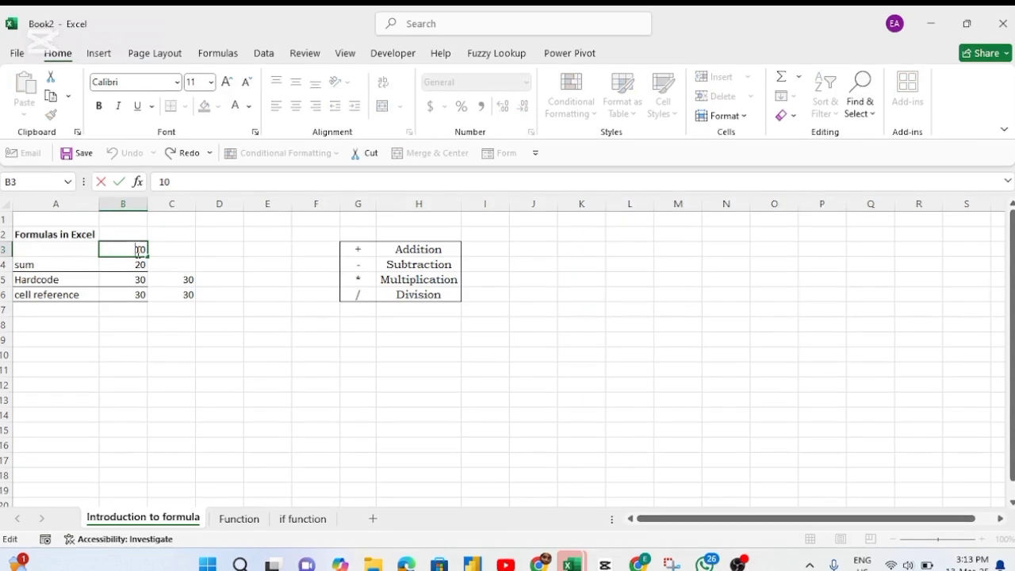
pyautogui.press('BackSpace')
pyautogui.write('2')
pyautogui.press('Return')
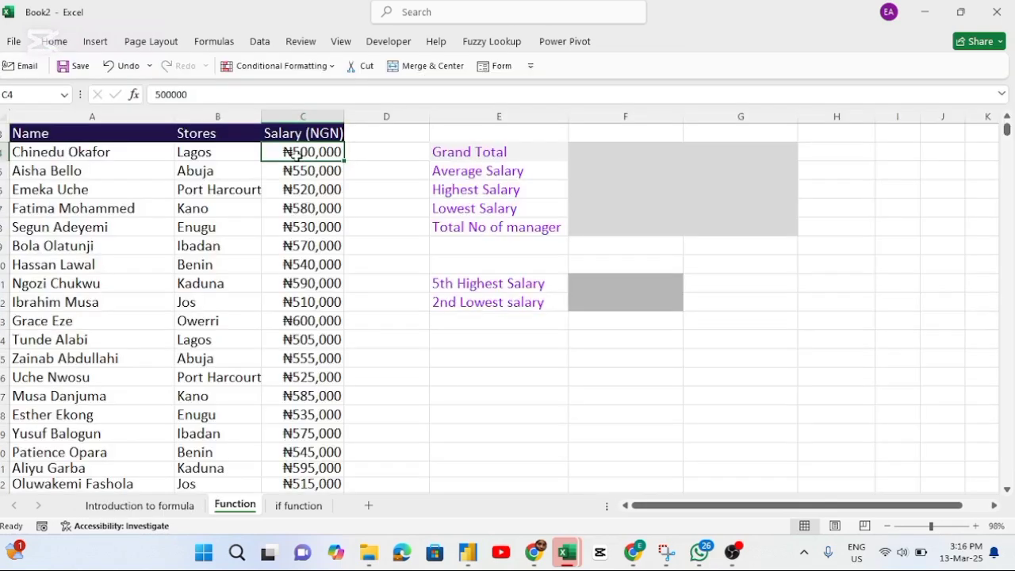
# Try to total the salaries in the Grand Total cell F4 by adding individual cells with =C4+C5+C6.
pyautogui.hotkey('ctrl', 'Down')
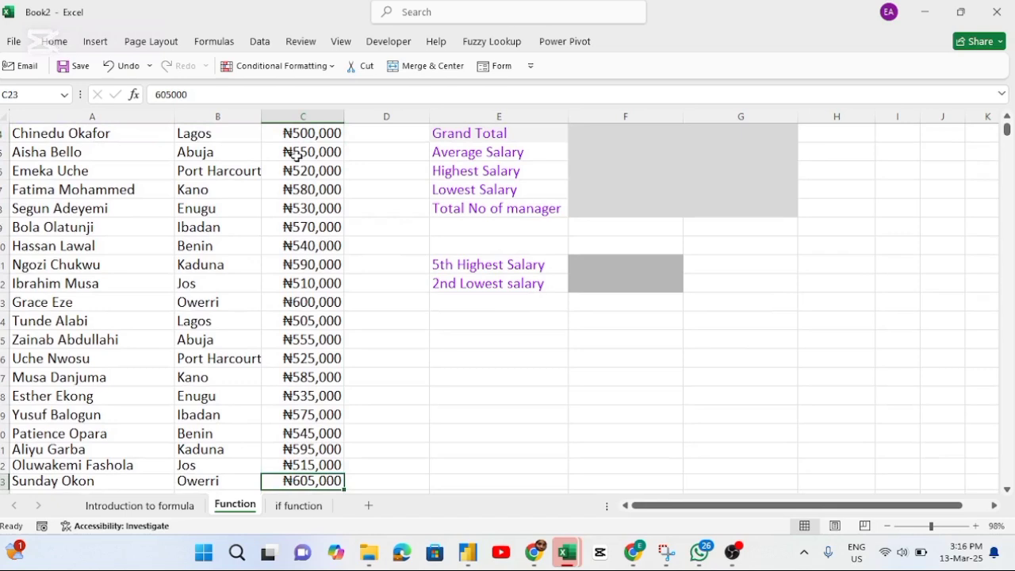
pyautogui.hotkey('ctrl', 'Up')
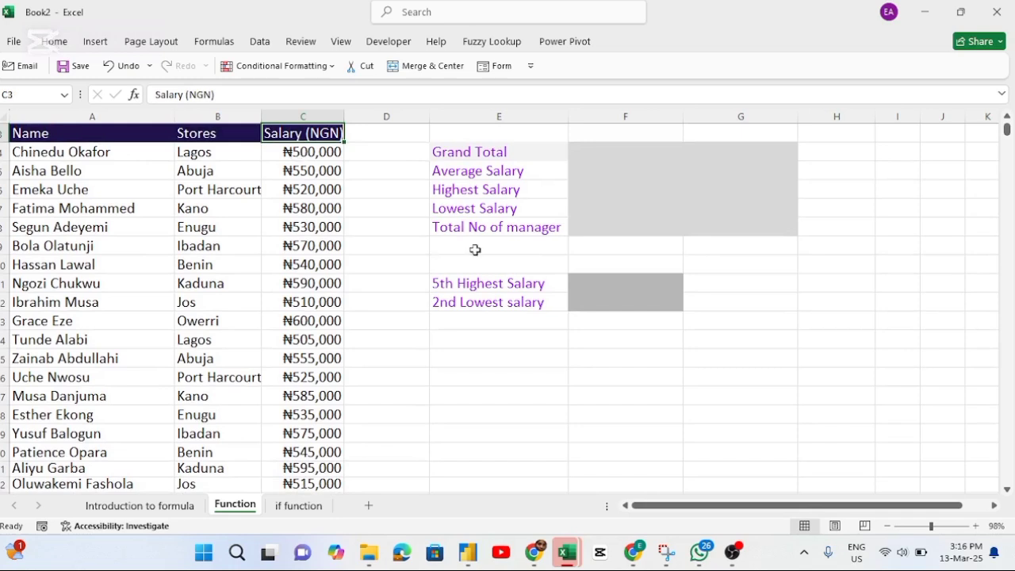
pyautogui.click(597, 153)
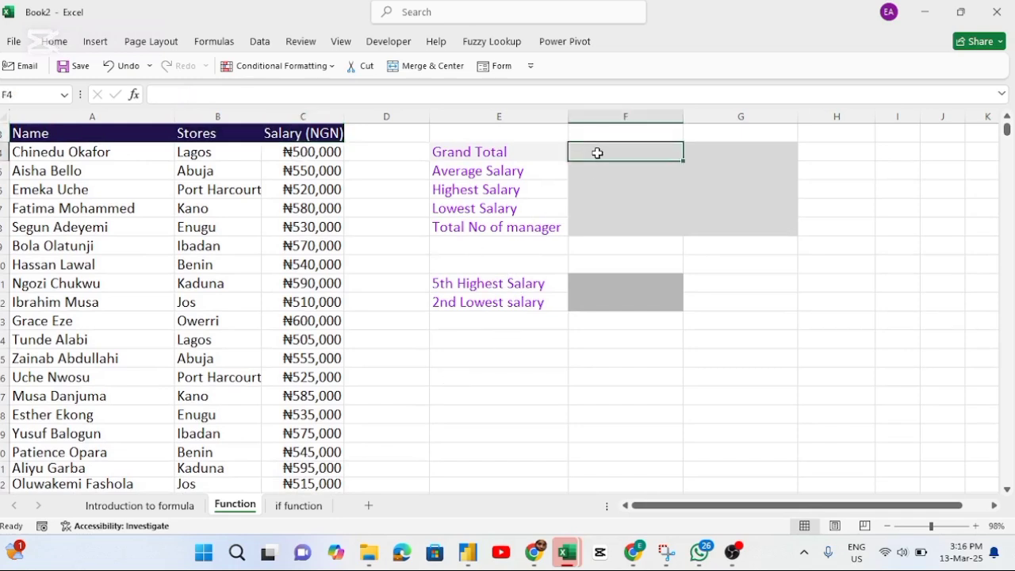
pyautogui.write('=')
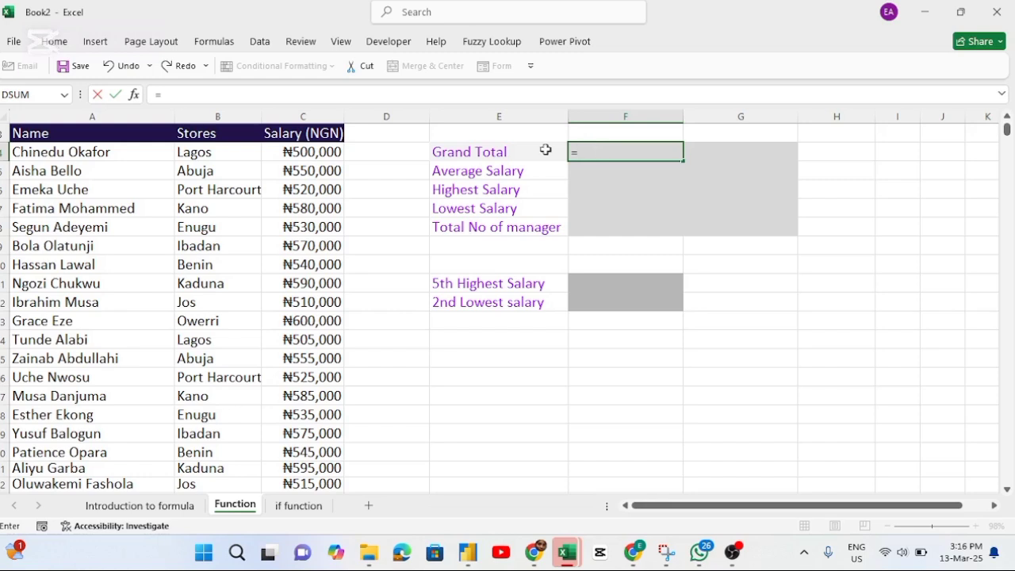
pyautogui.click(293, 152)
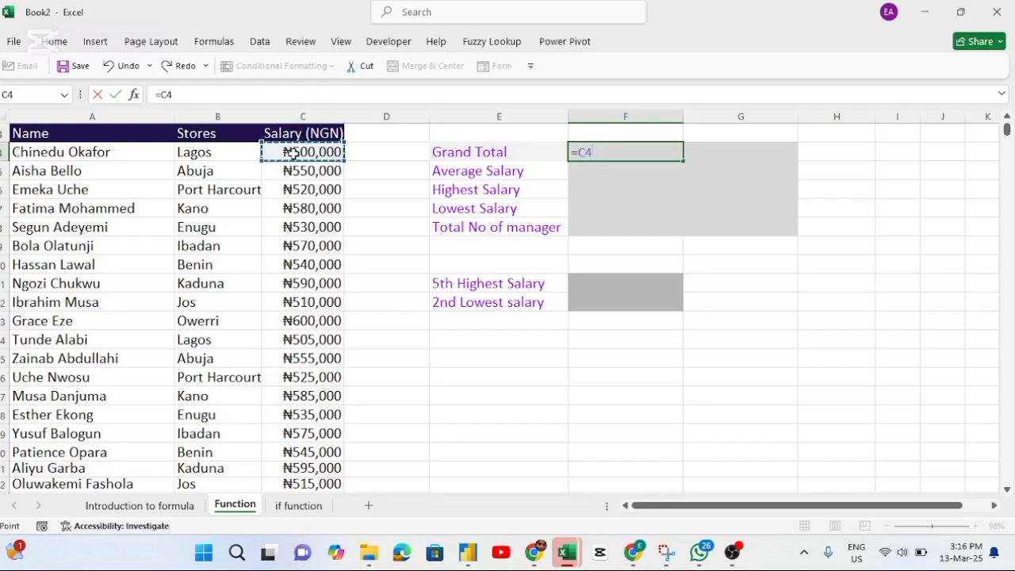
pyautogui.write('+')
pyautogui.click(293, 172)
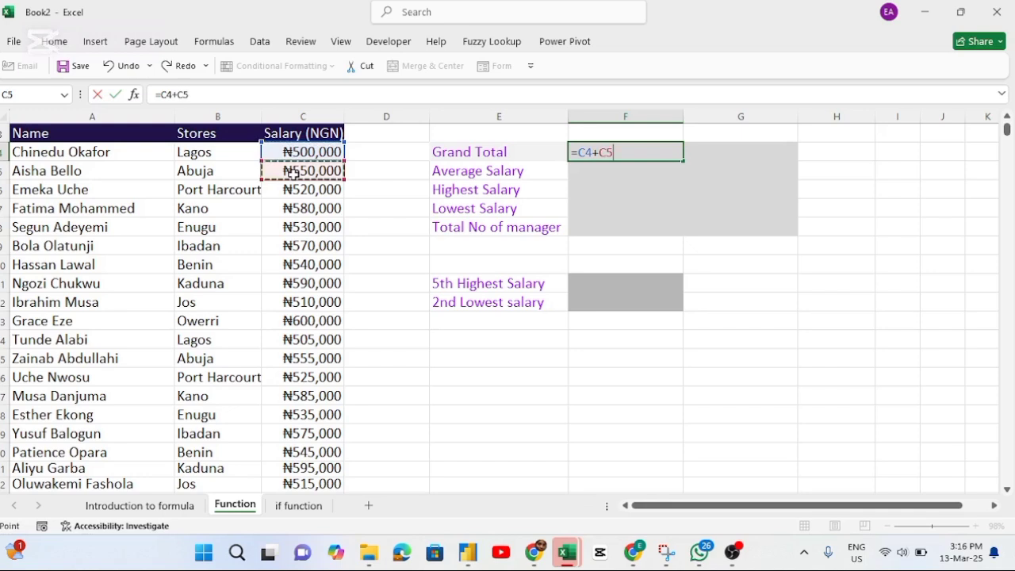
pyautogui.write('+')
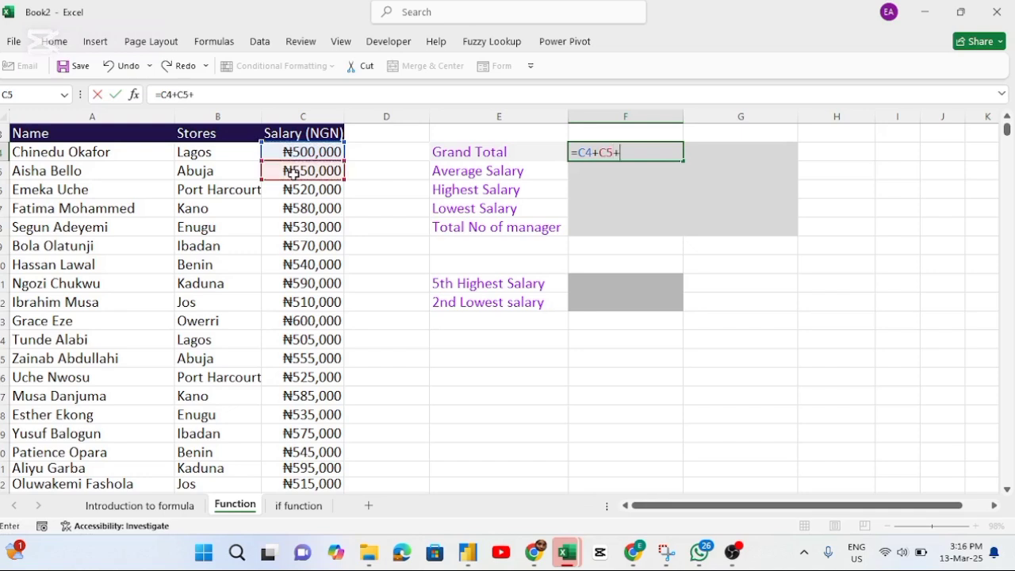
pyautogui.click(290, 190)
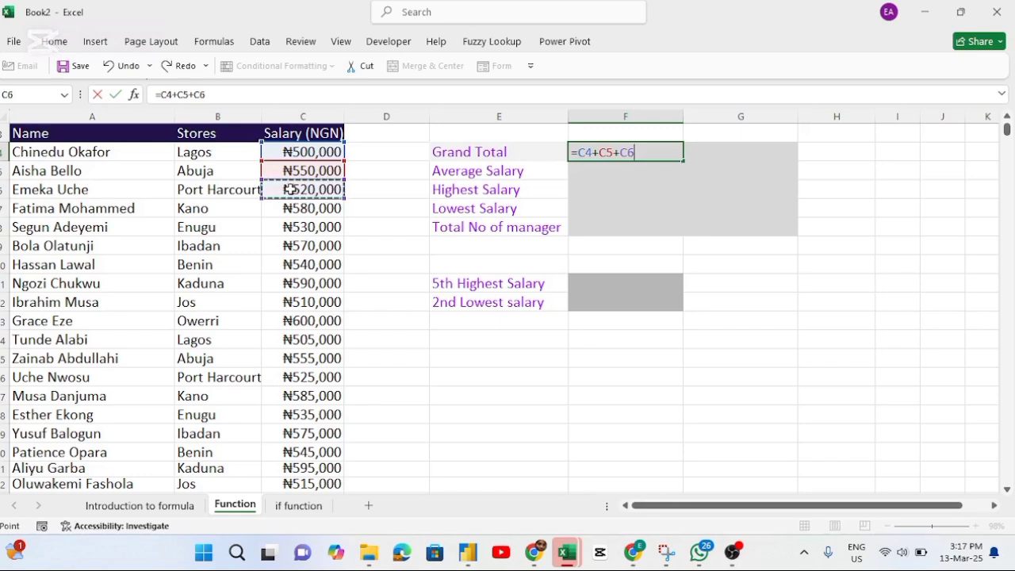
pyautogui.scroll(1, 291, 189)
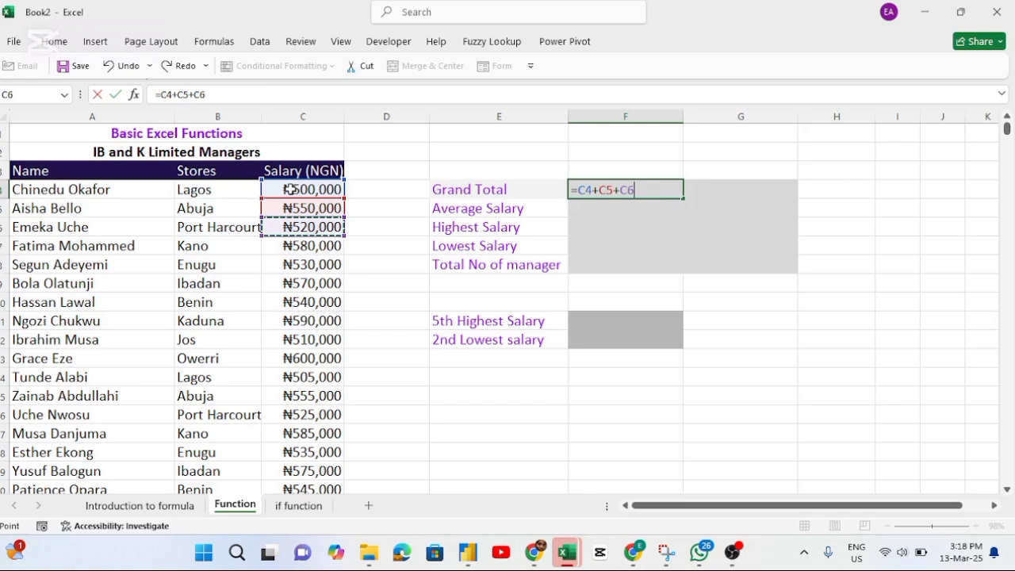
# Remove the individual cell references from the Grand Total formula, keeping only the equals sign.
pyautogui.press('BackSpace')
pyautogui.press('BackSpace')
pyautogui.press('BackSpace')
pyautogui.press('BackSpace')
pyautogui.press('BackSpace')
pyautogui.press('BackSpace')
pyautogui.press('BackSpace')
pyautogui.press('BackSpace')
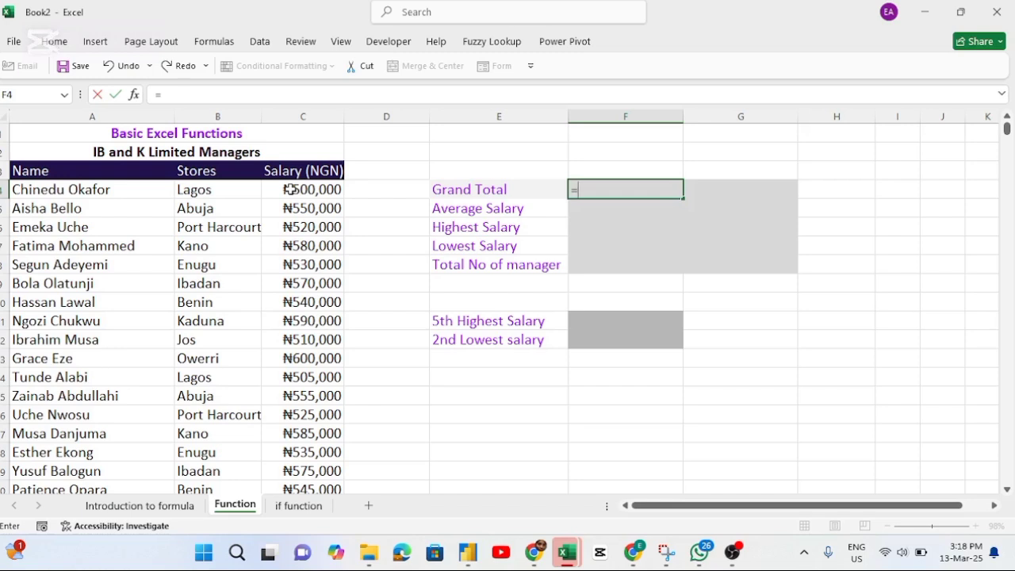
# Calculate the Grand Total of all salaries in cell F4 with =SUM(C4:C23).
pyautogui.write('sum')
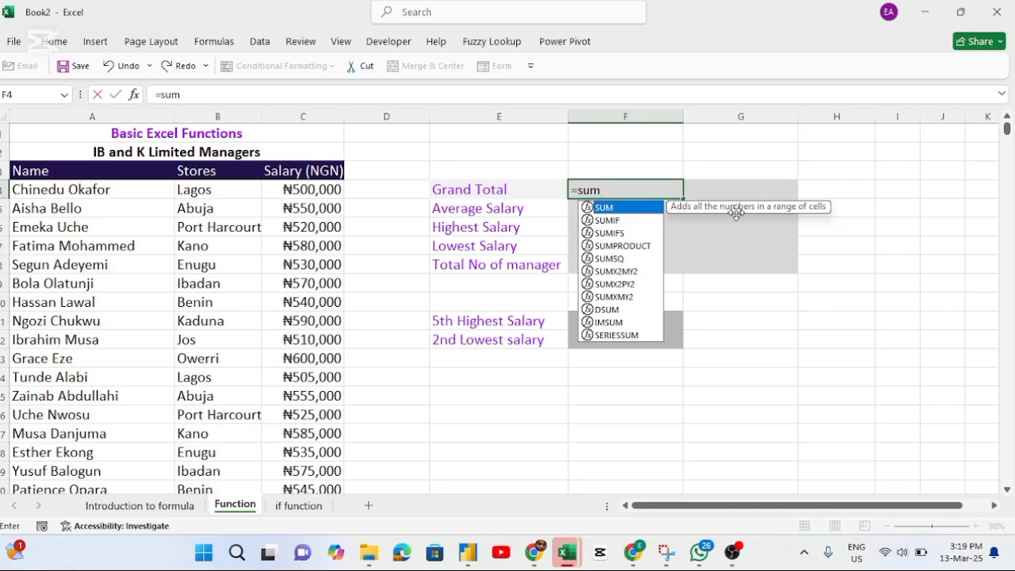
pyautogui.press('Tab')
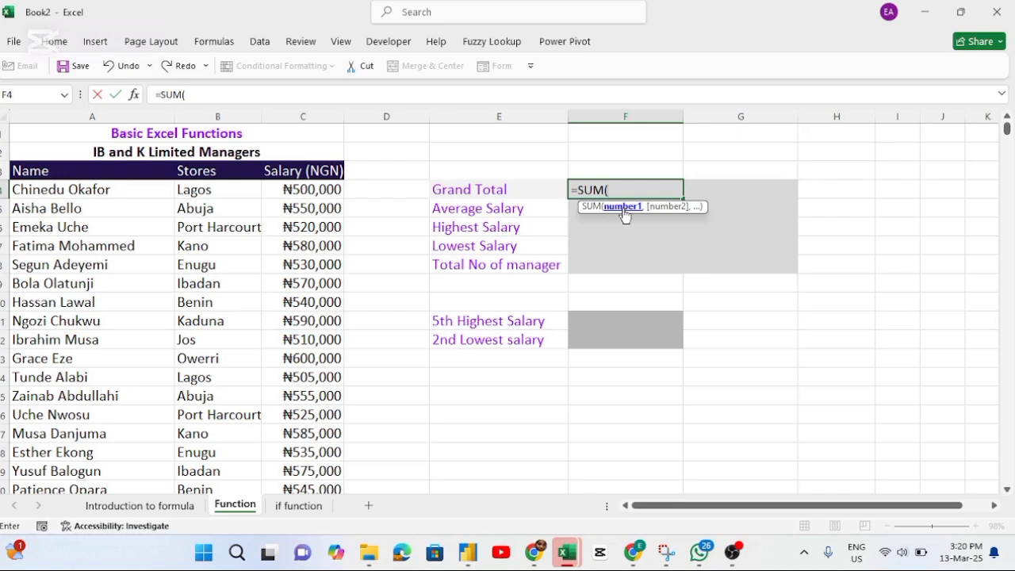
pyautogui.click(292, 190)
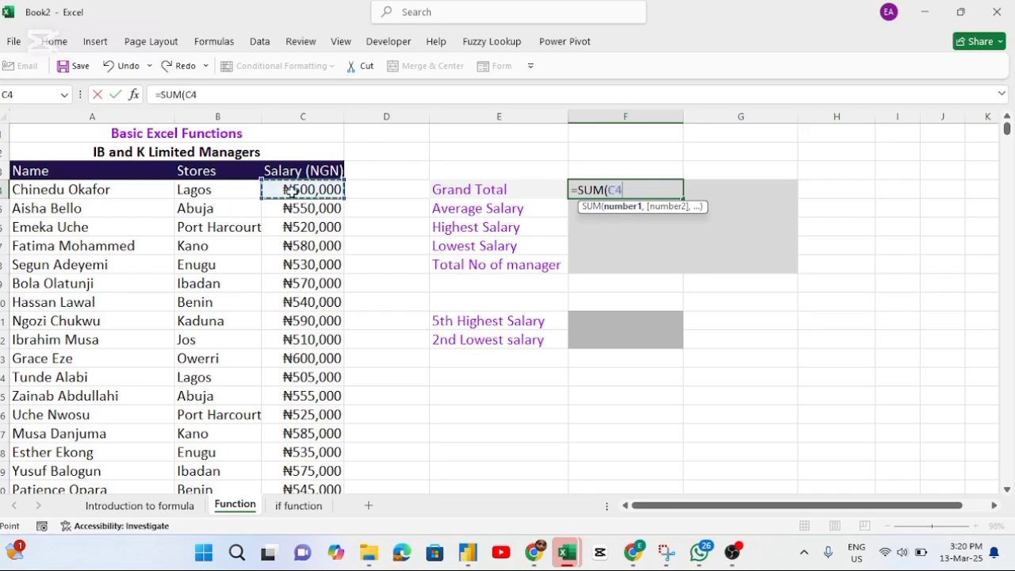
pyautogui.hotkey('ctrl', 'shift', 'Down')
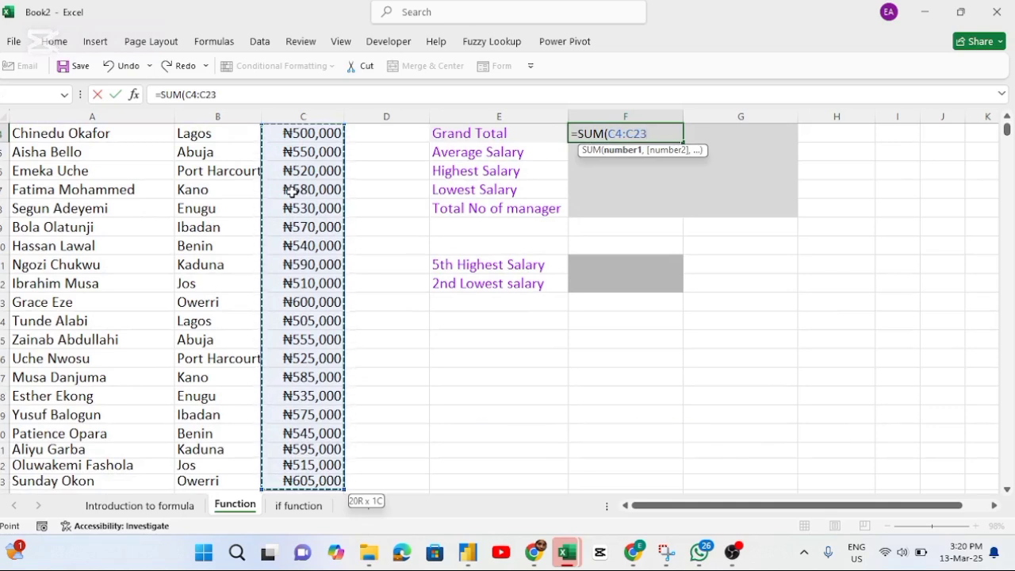
pyautogui.write(')')
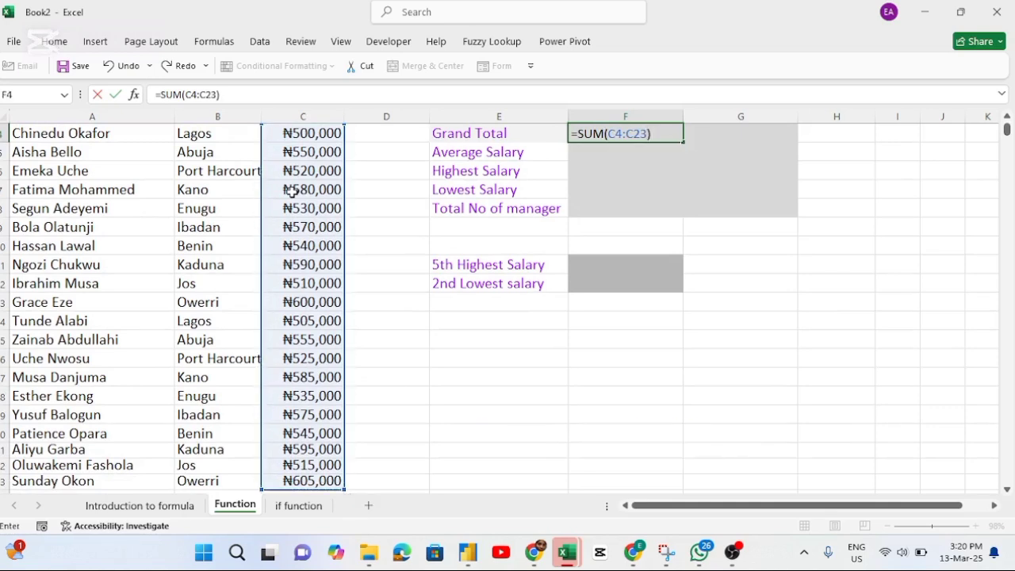
pyautogui.press('Return')
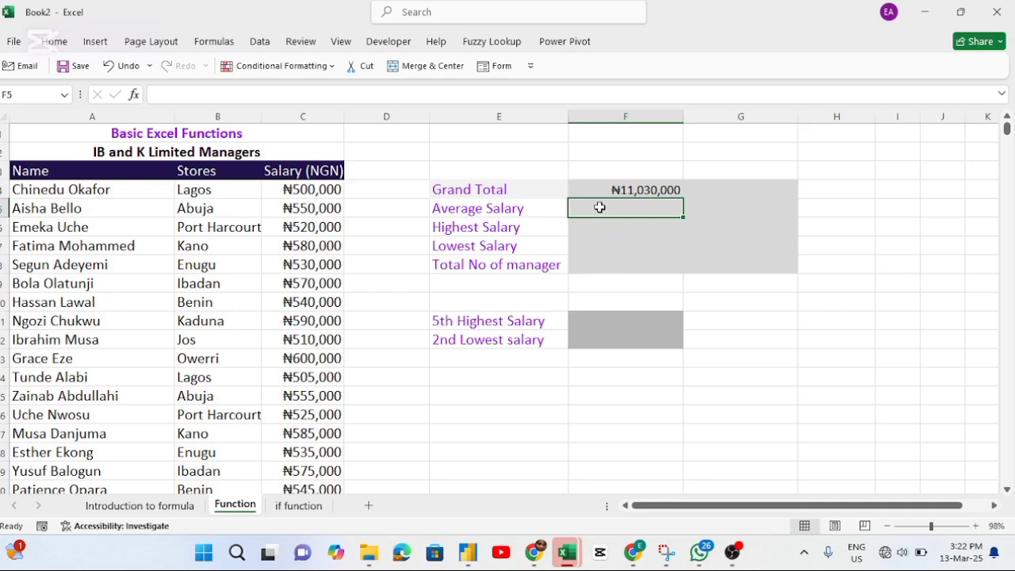
# Calculate the Average Salary in cell F5 with =AVERAGE(C4:C23).
pyautogui.write('=')
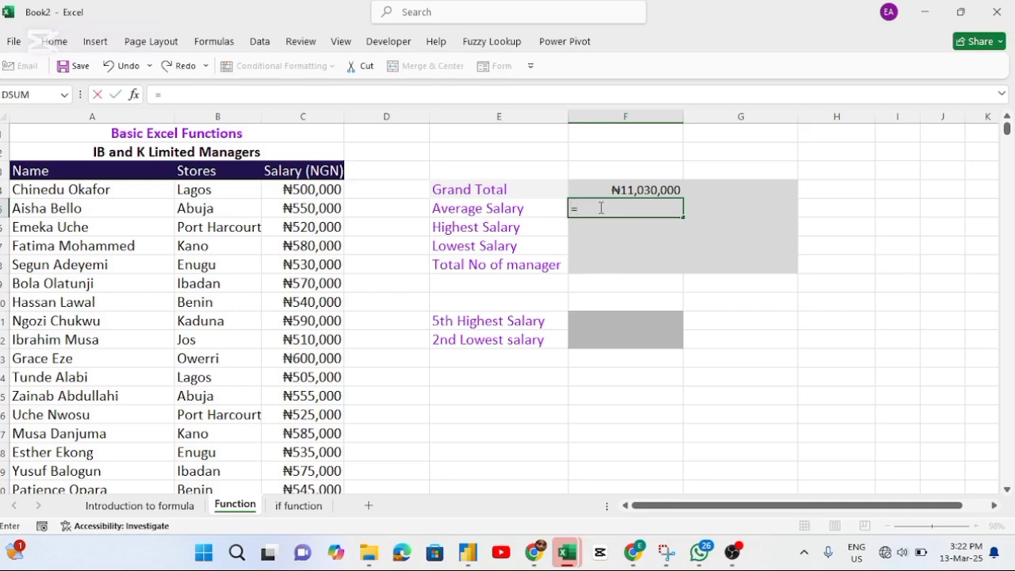
pyautogui.write('ave')
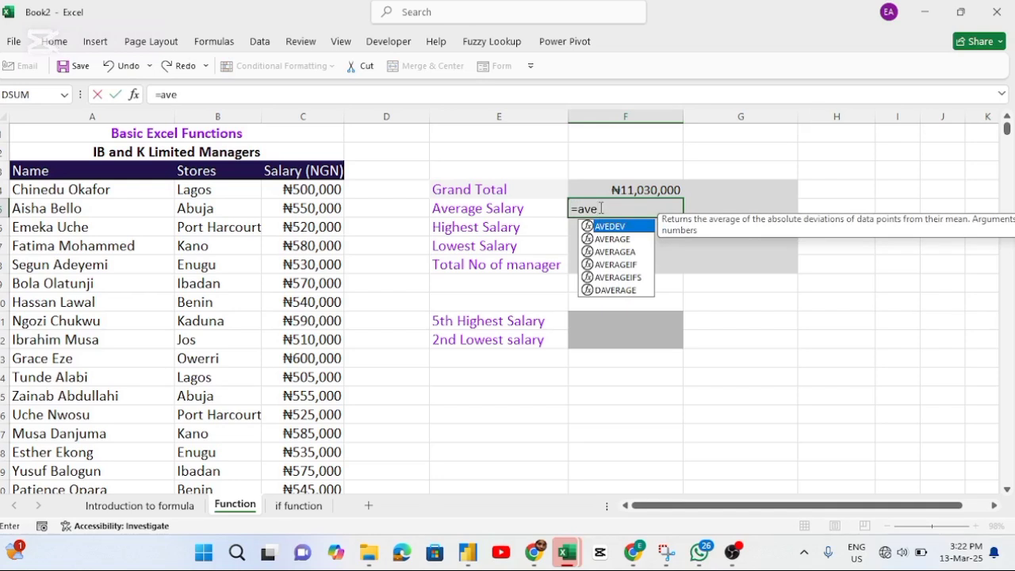
pyautogui.press('Down')
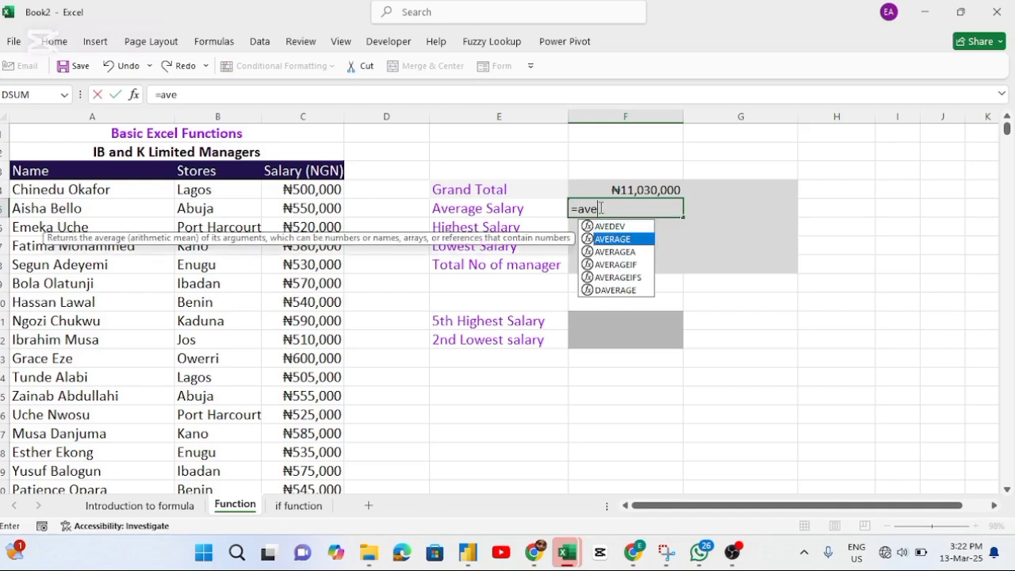
pyautogui.press('Tab')
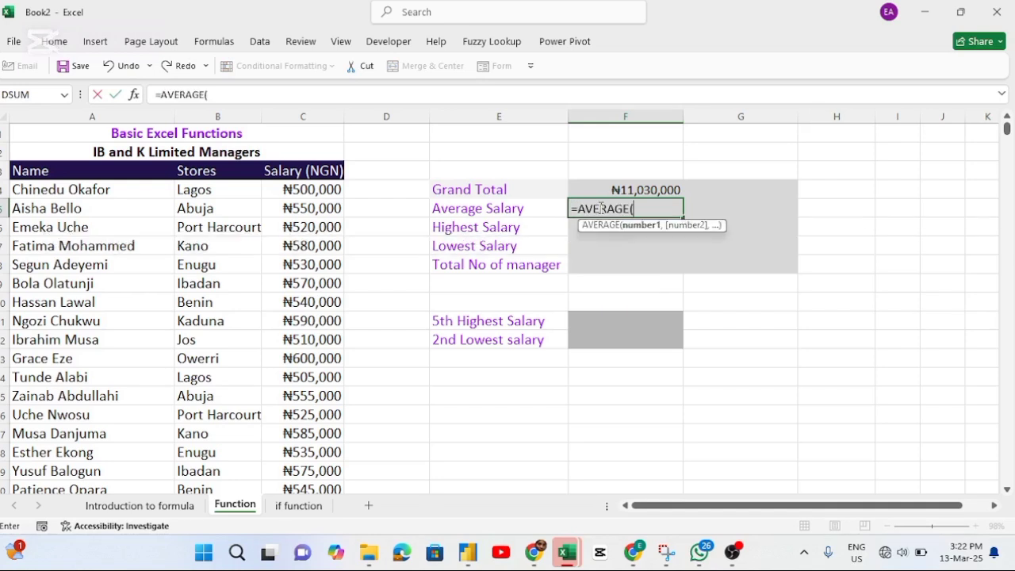
pyautogui.click(301, 193)
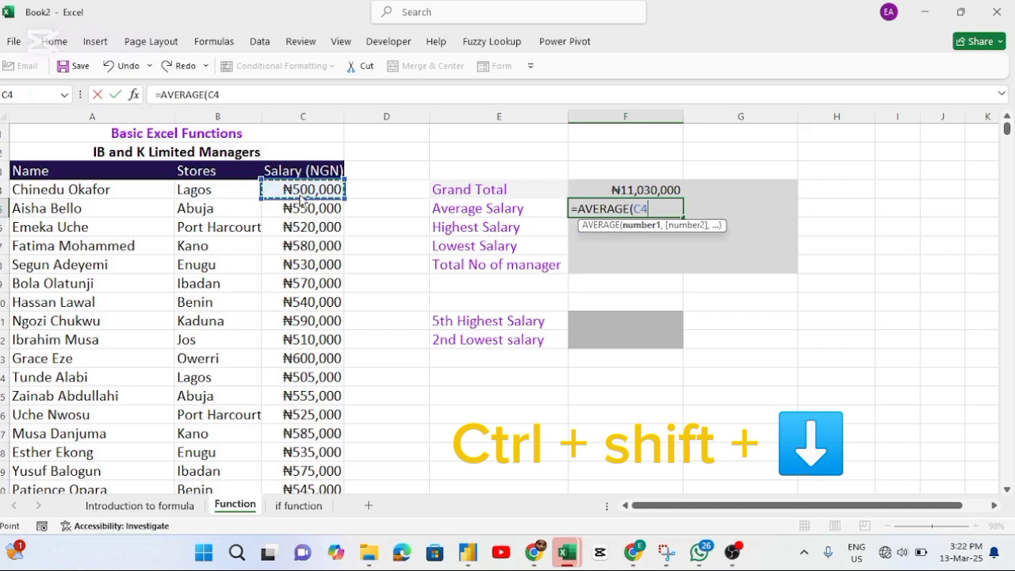
pyautogui.hotkey('ctrl', 'shift', 'Down')
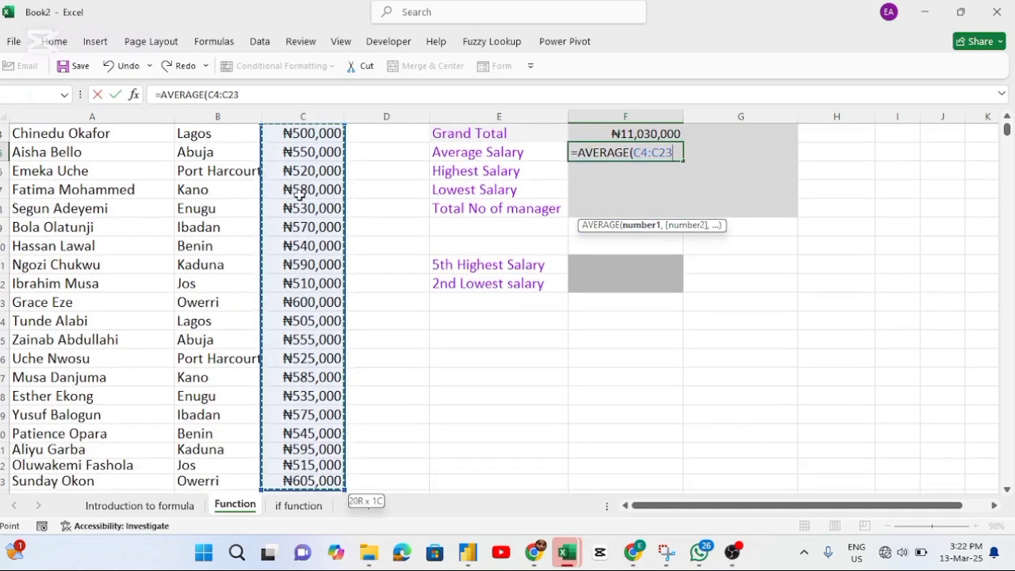
pyautogui.write(')')
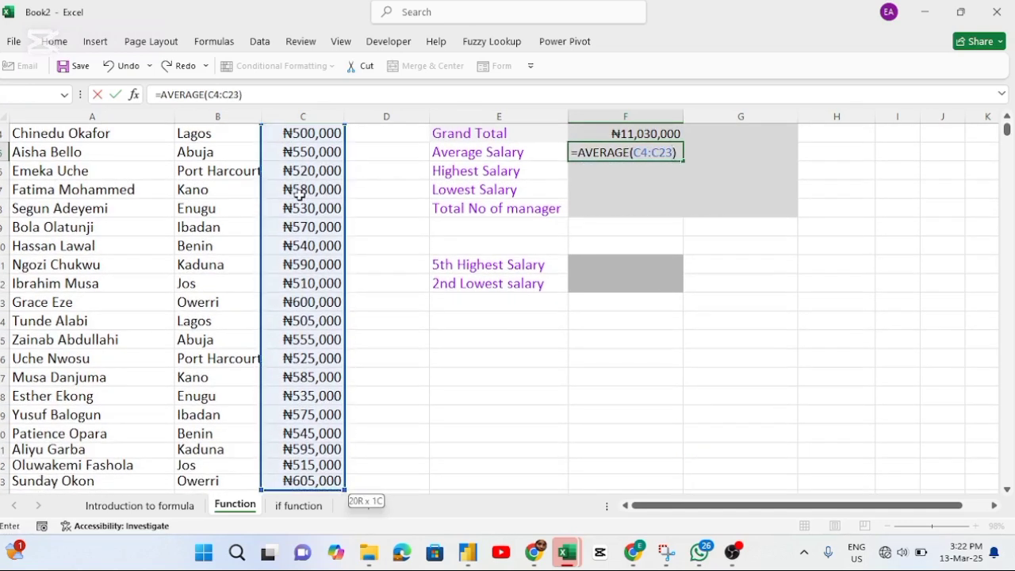
pyautogui.press('Return')
pyautogui.scroll(1, 604, 173)
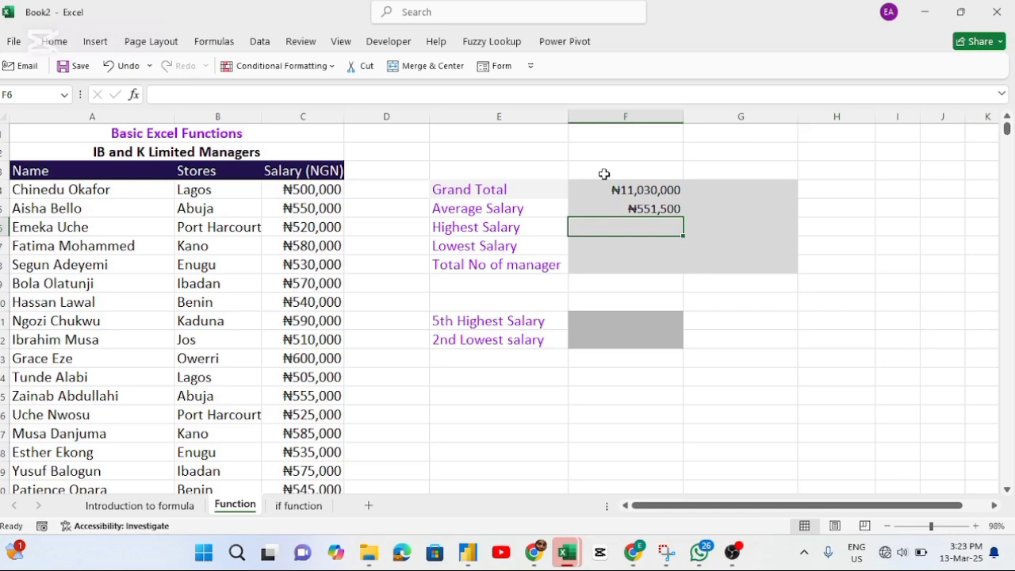
# Calculate the Highest Salary in cell F6 with =MAX(C4:C23).
pyautogui.write('=')
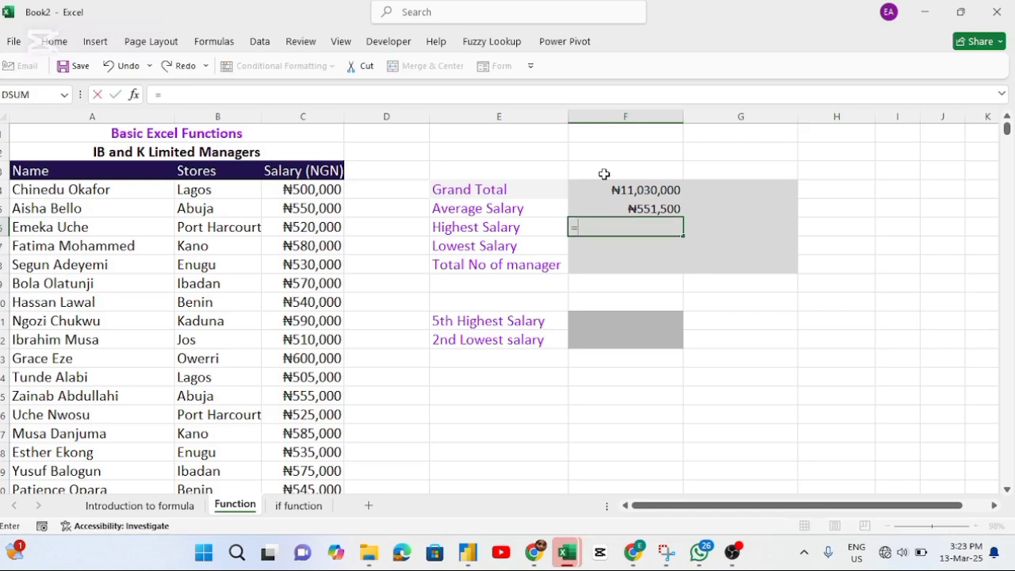
pyautogui.write('max(')
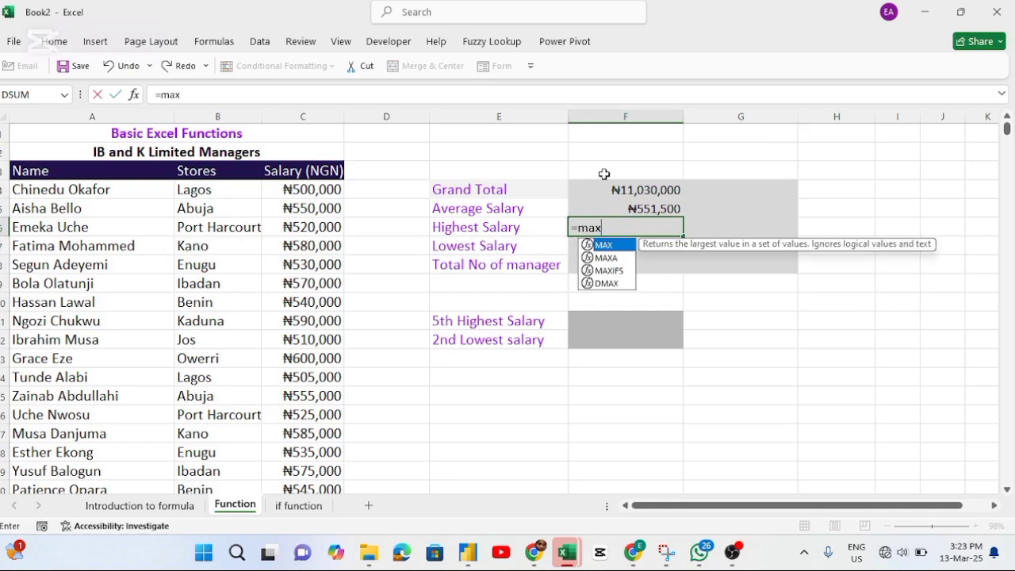
pyautogui.click(304, 188)
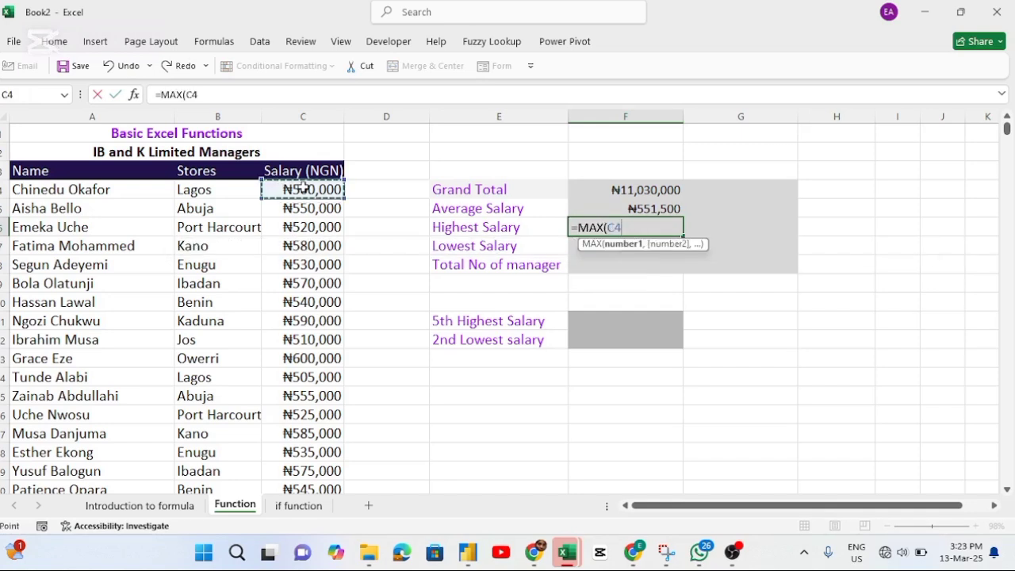
pyautogui.hotkey('ctrl', 'shift', 'Down')
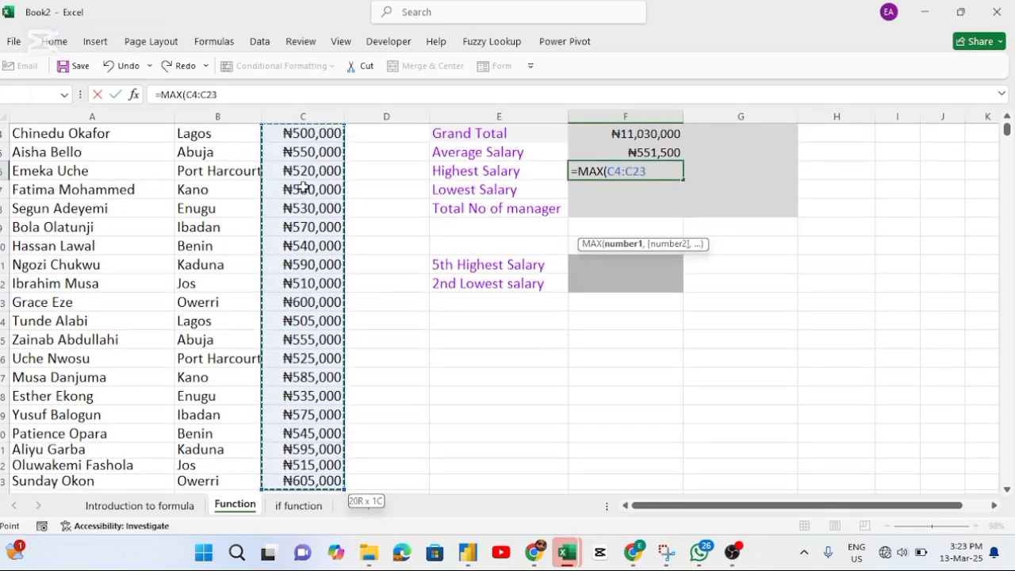
pyautogui.write(')')
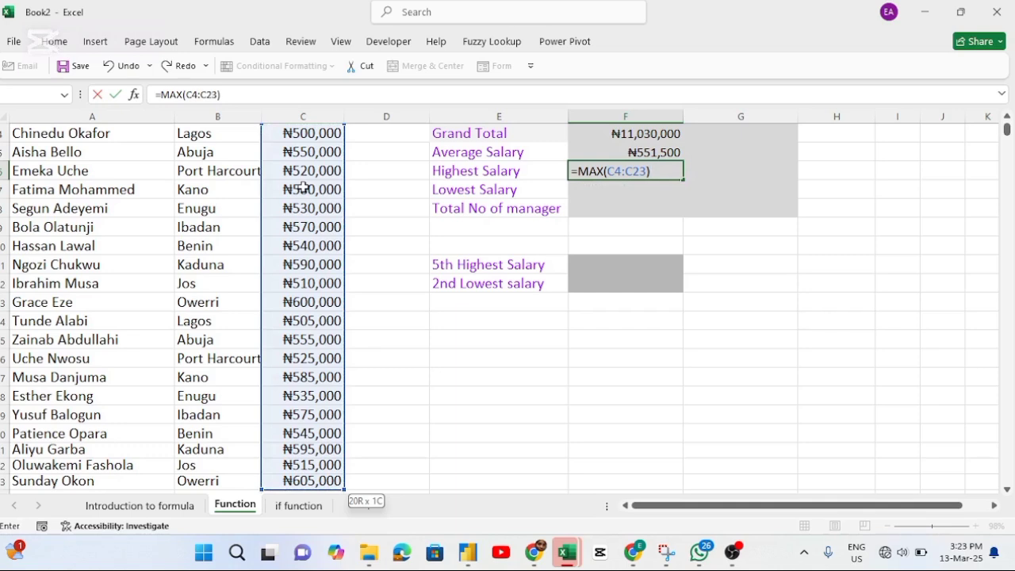
pyautogui.press('Return')
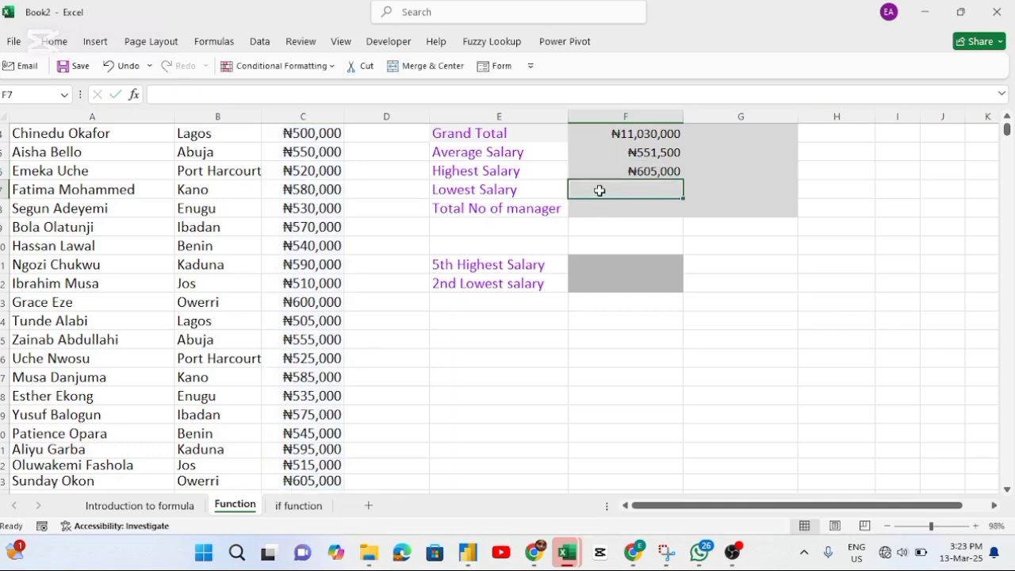
pyautogui.scroll(1, 600, 190)
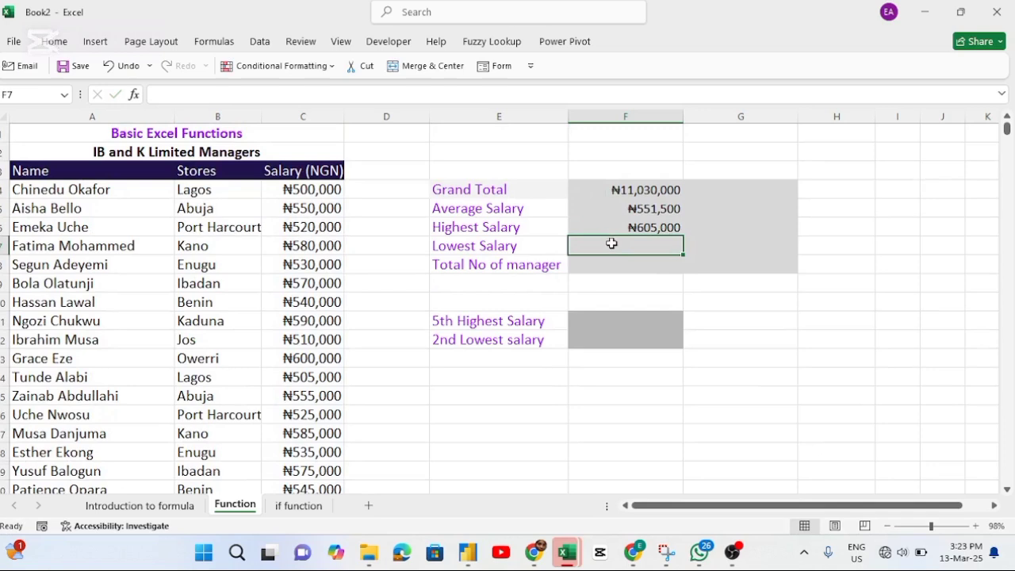
# Calculate the Lowest Salary in cell F7 using the MIN function over the range C4:C23.
pyautogui.write('=')
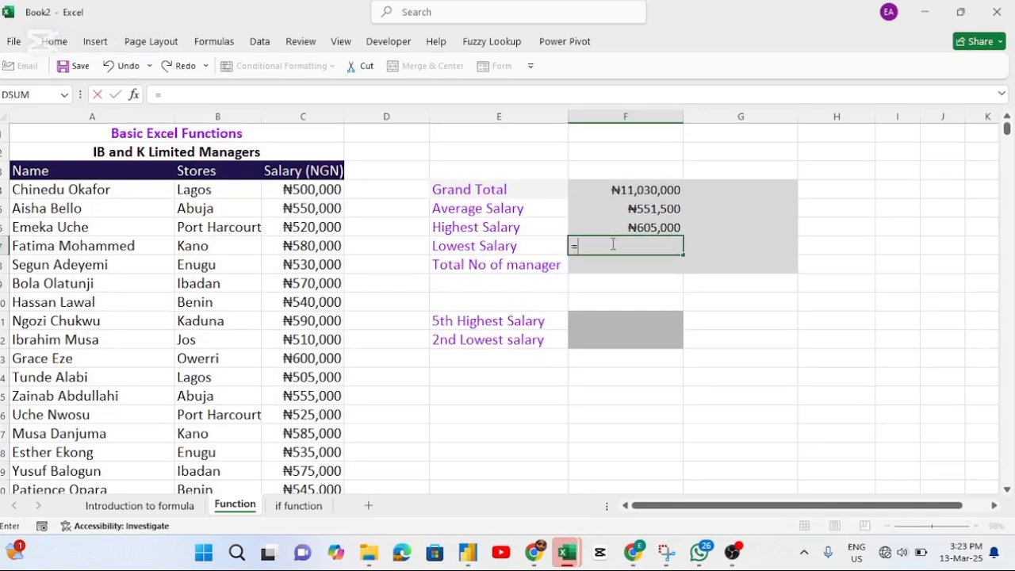
pyautogui.write('mic')
pyautogui.press('BackSpace')
pyautogui.write('n')
pyautogui.press('Tab')
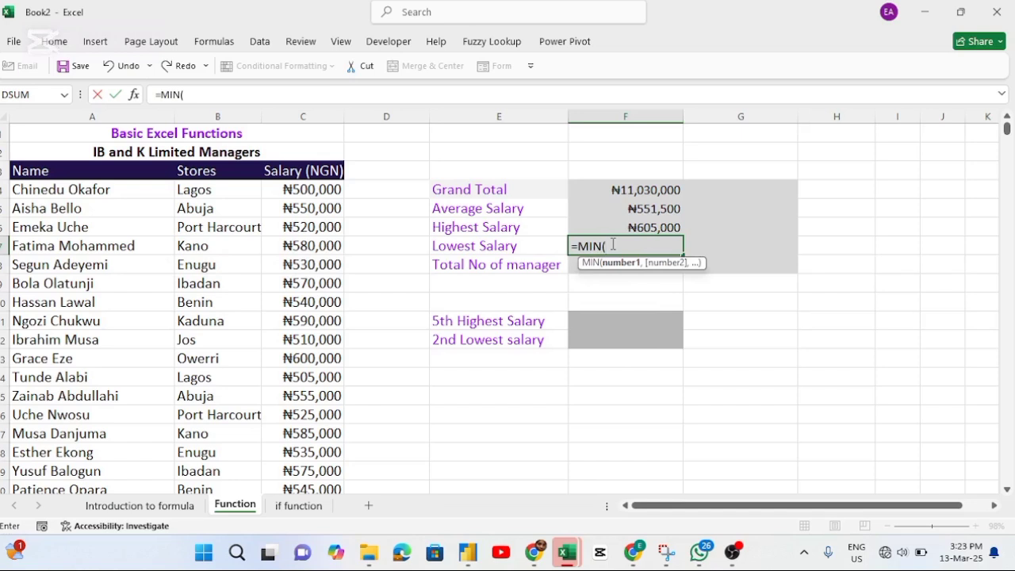
pyautogui.write('c')
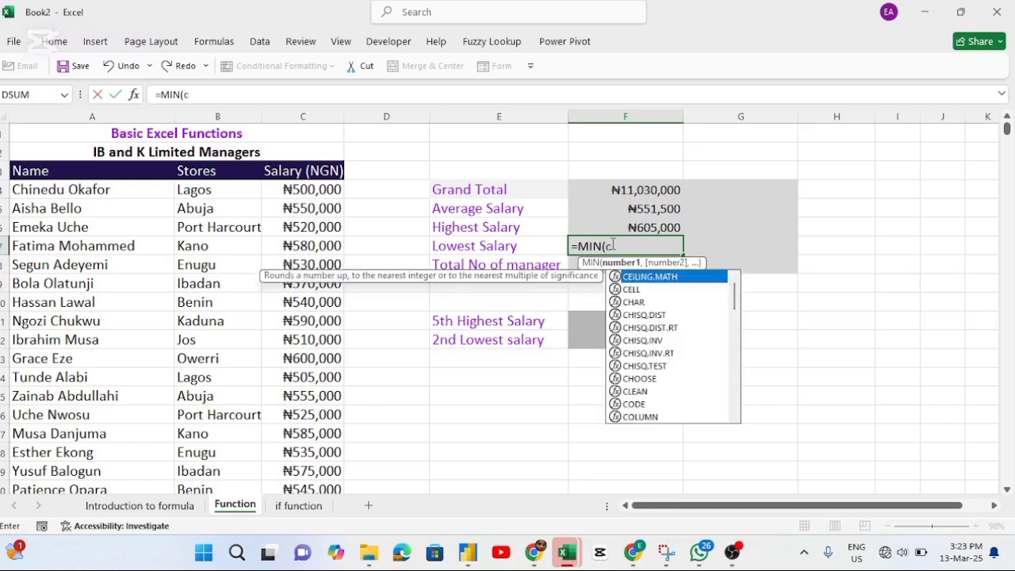
pyautogui.write('4:')
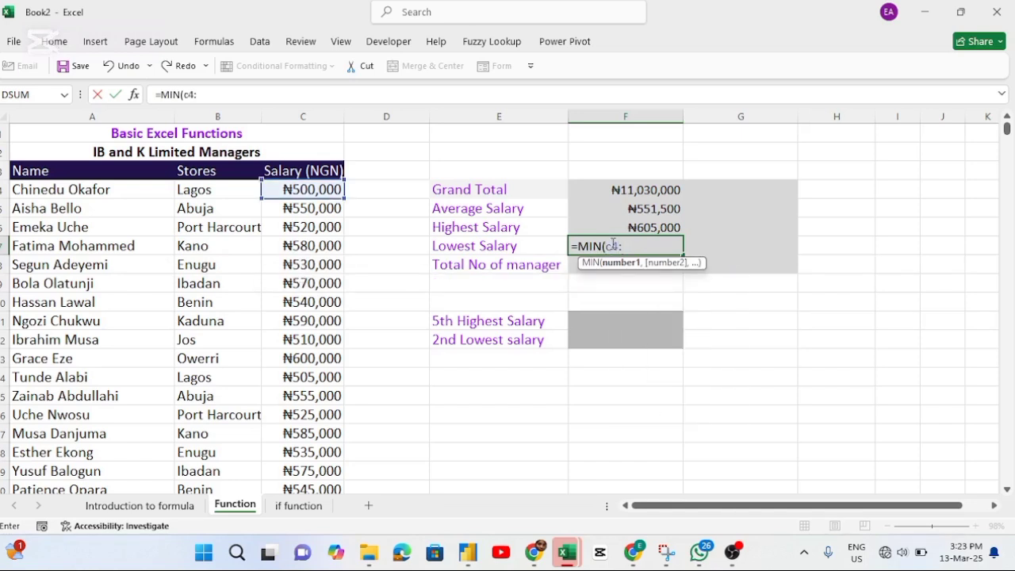
pyautogui.write('c23')
pyautogui.press('Return')
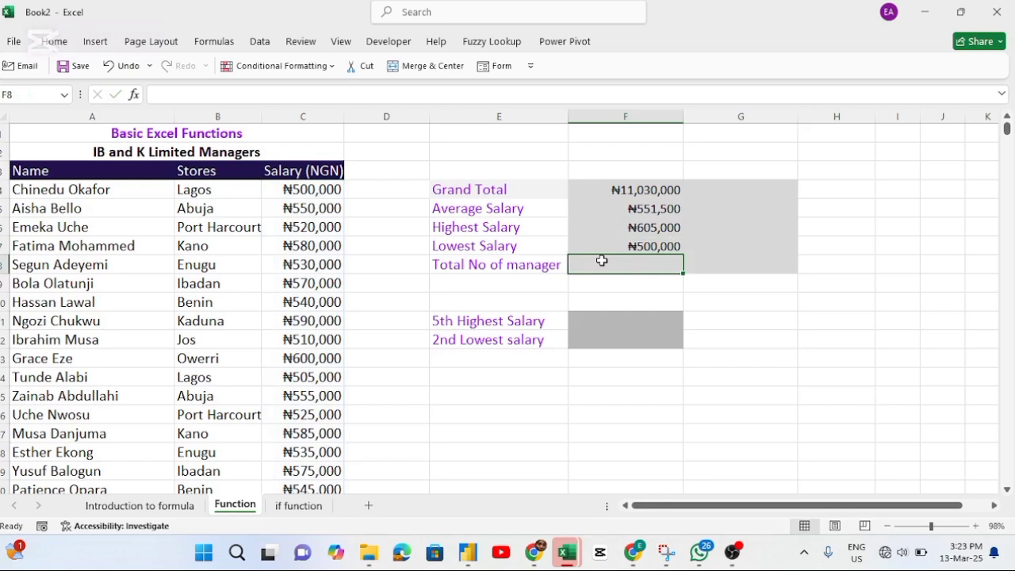
# Label the cells beneath the Total No of manager row with COUNT in F9 and COUNTA in G9.
pyautogui.click(601, 282)
pyautogui.write('COUNT')
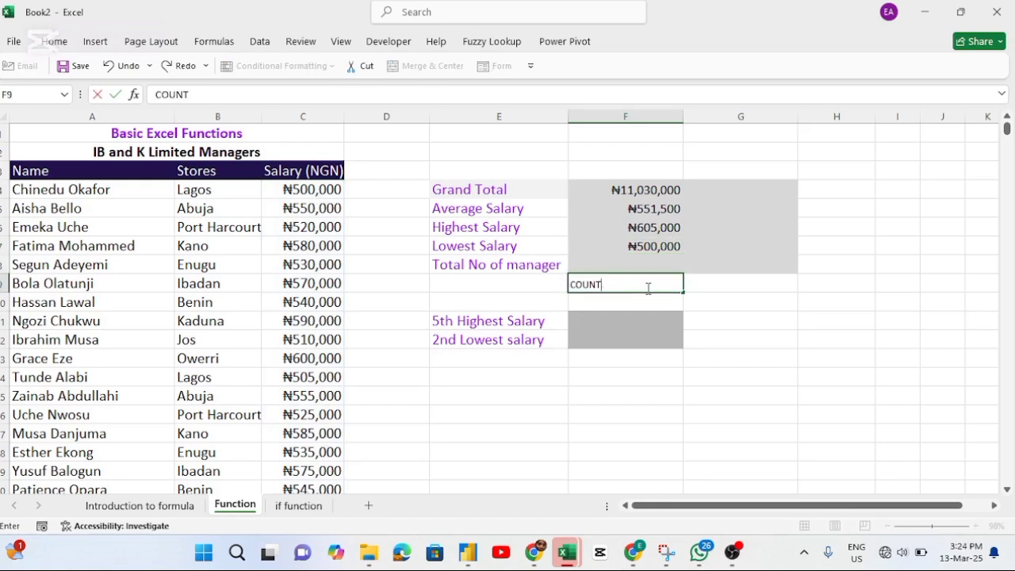
pyautogui.click(699, 283)
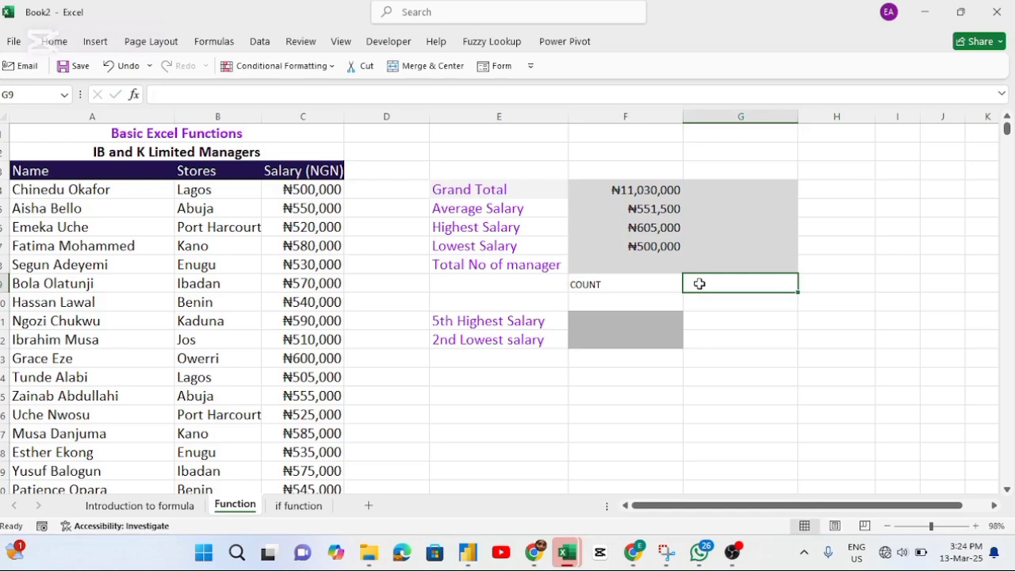
pyautogui.write('COUNTA')
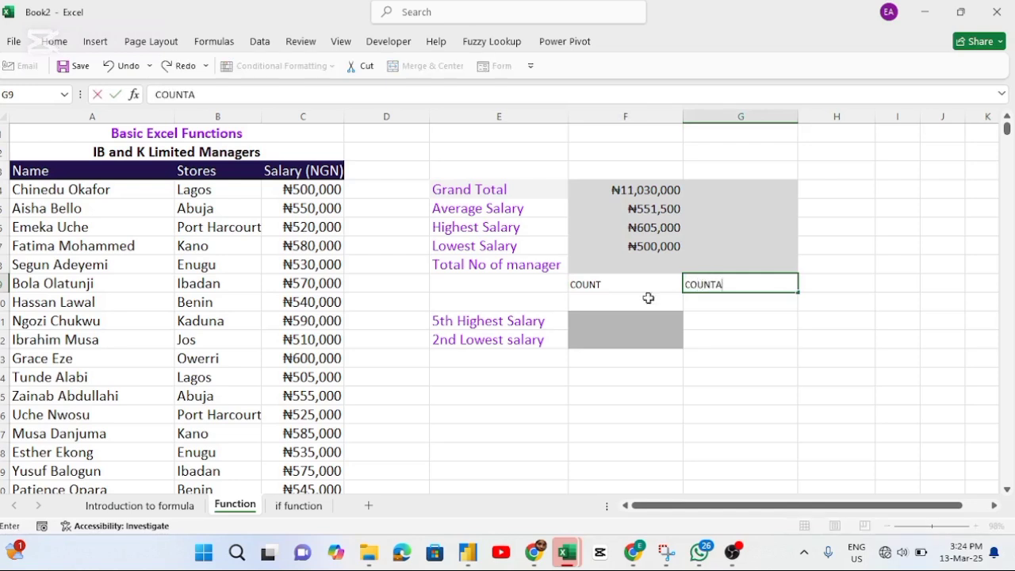
# Count the manager names in cell F8 of the Total No of manager row with =COUNT(A4:A23).
pyautogui.click(602, 267)
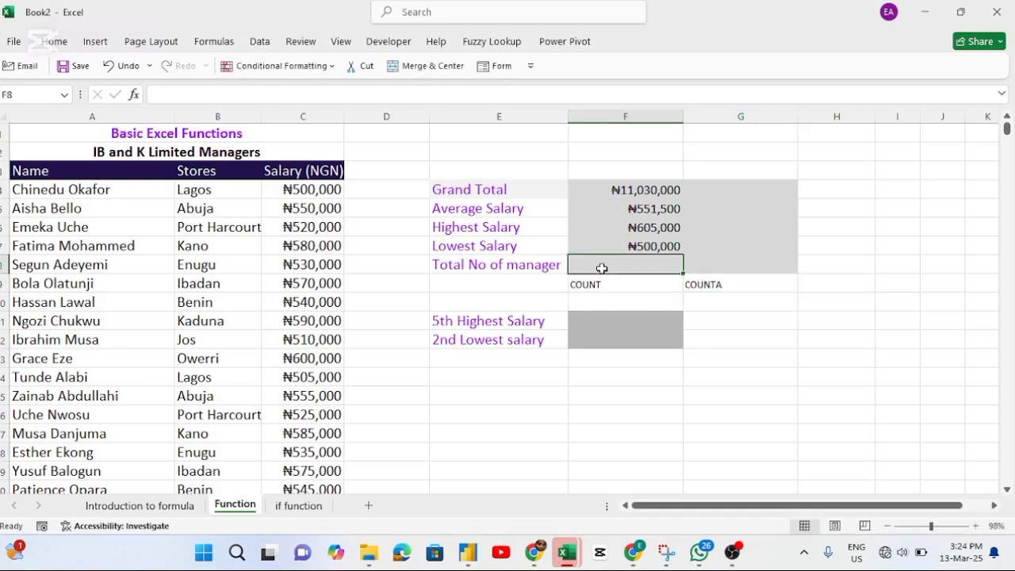
pyautogui.write('=COUN')
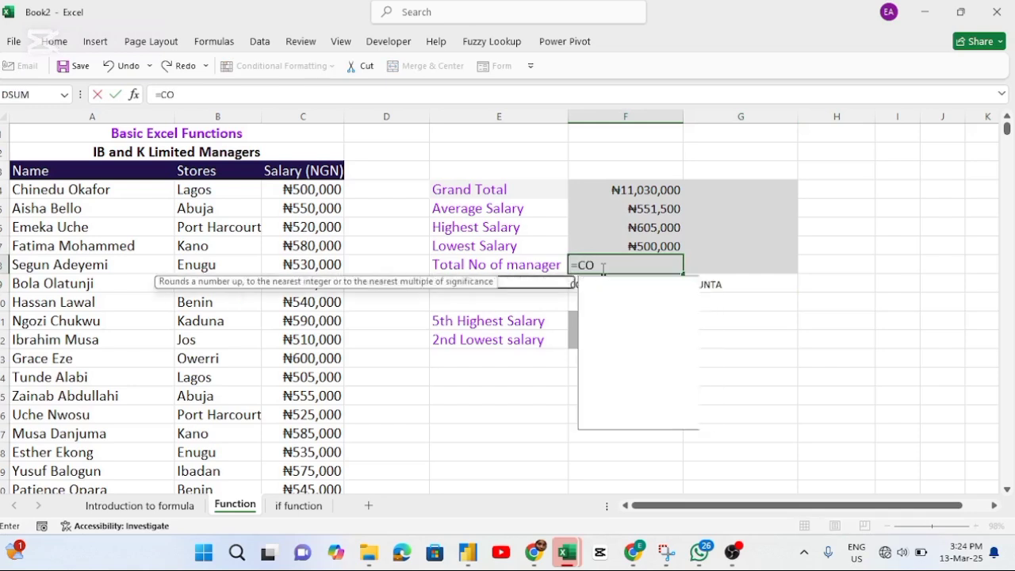
pyautogui.press('Tab')
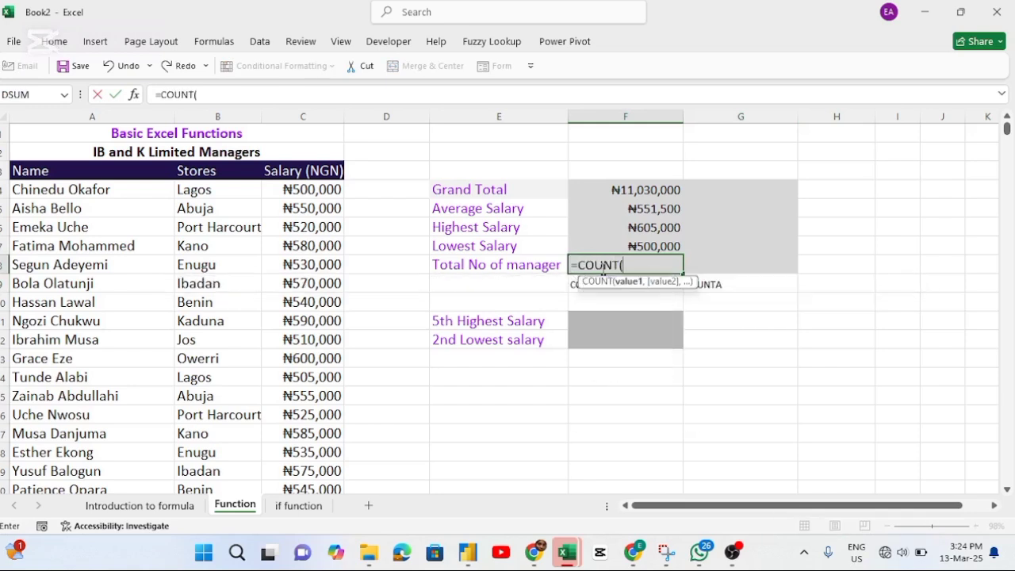
pyautogui.click(58, 190)
pyautogui.hotkey('ctrl', 'shift', 'Down')
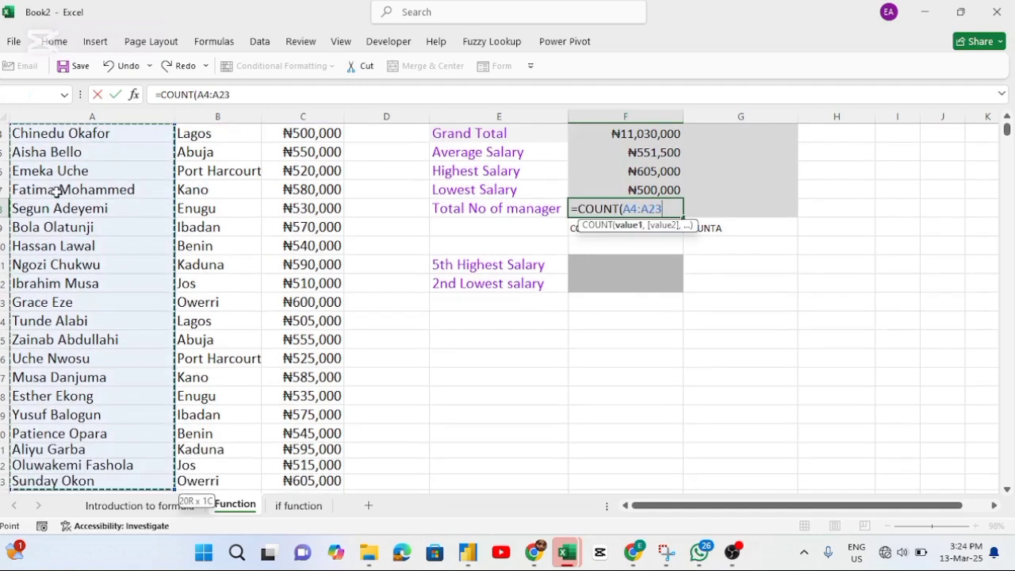
pyautogui.write(')')
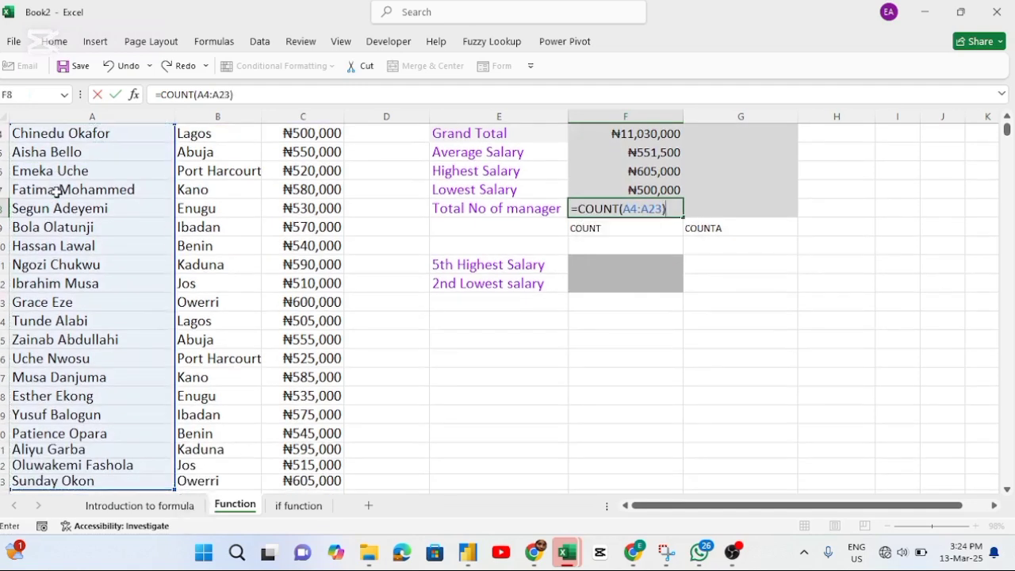
pyautogui.press('Return')
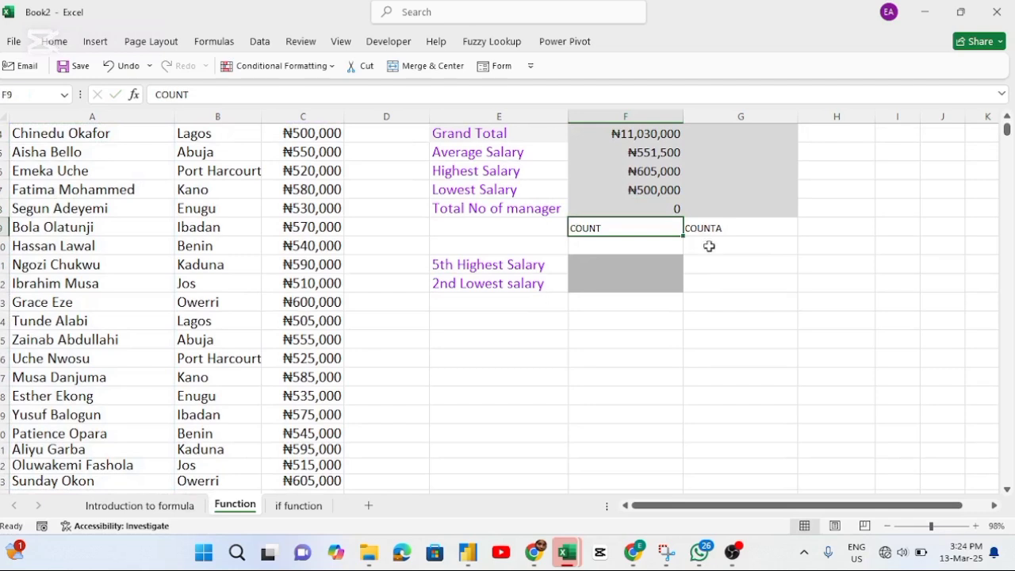
# Count the non-empty manager name cells in G8, above the COUNTA label, with =COUNTA(A4:A23).
pyautogui.click(705, 209)
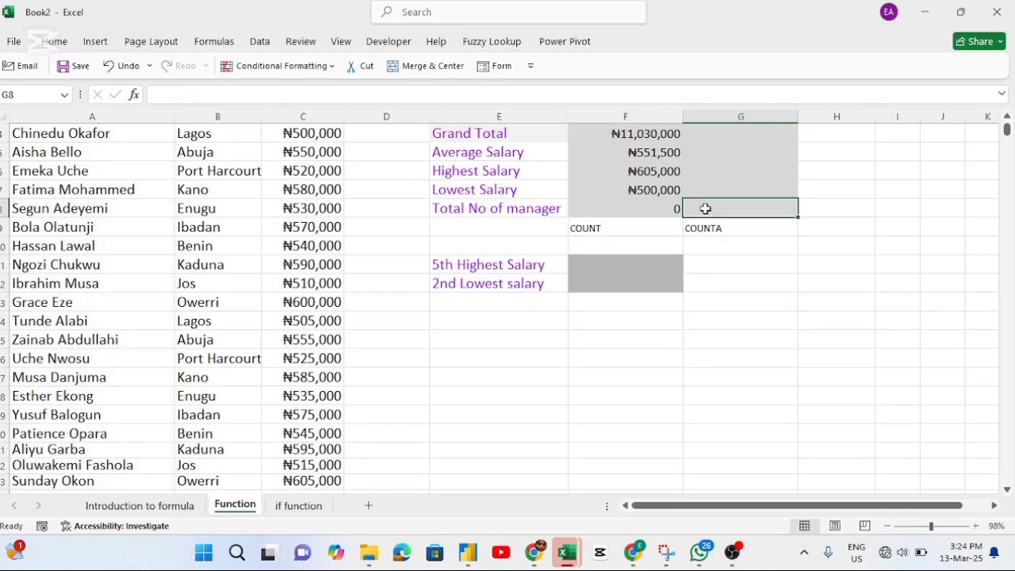
pyautogui.doubleClick(704, 208)
pyautogui.write('OUN')
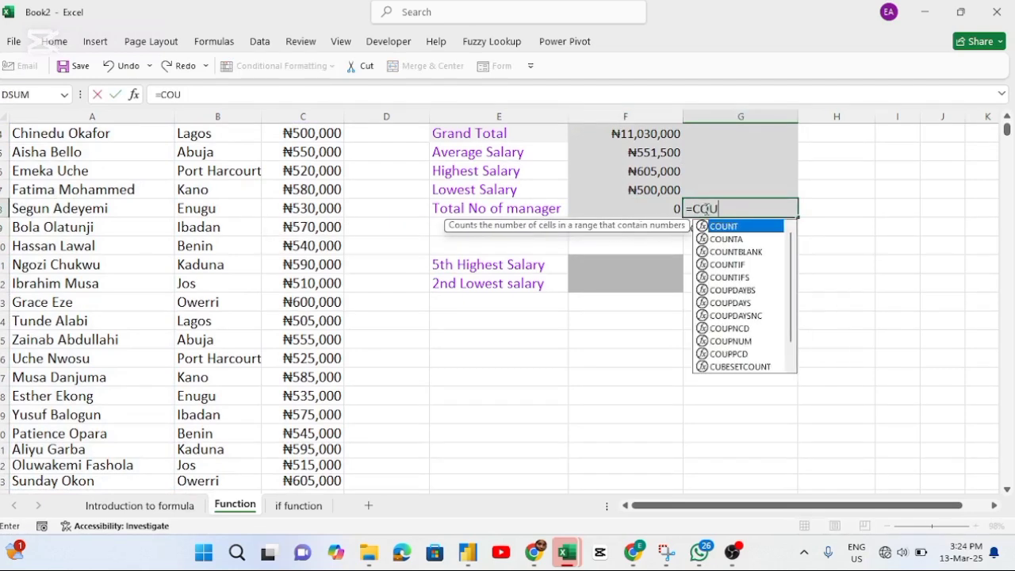
pyautogui.press('Down')
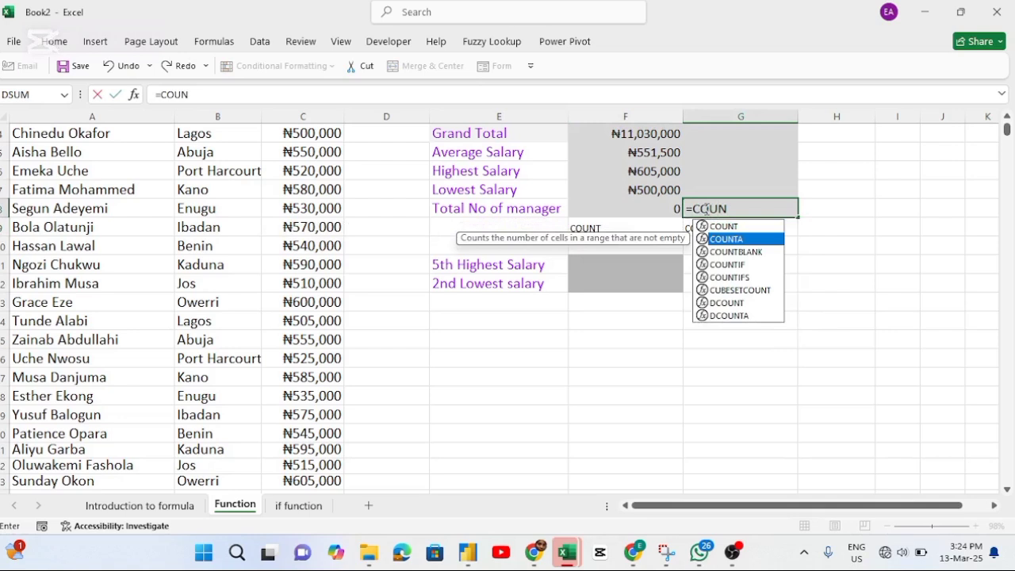
pyautogui.press('Tab')
pyautogui.scroll(1, 63, 190)
pyautogui.click(62, 189)
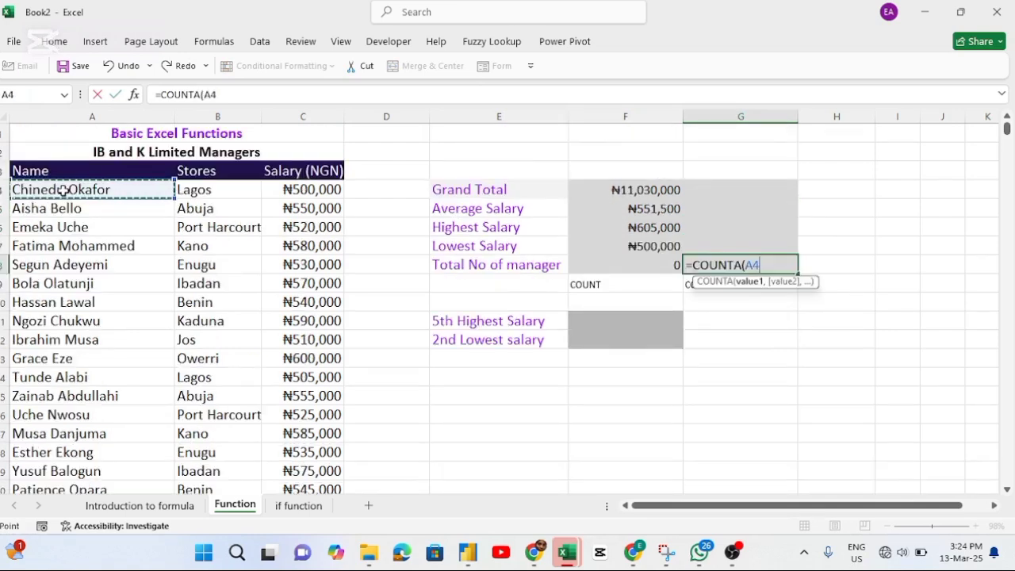
pyautogui.hotkey('ctrl', 'shift', 'Down')
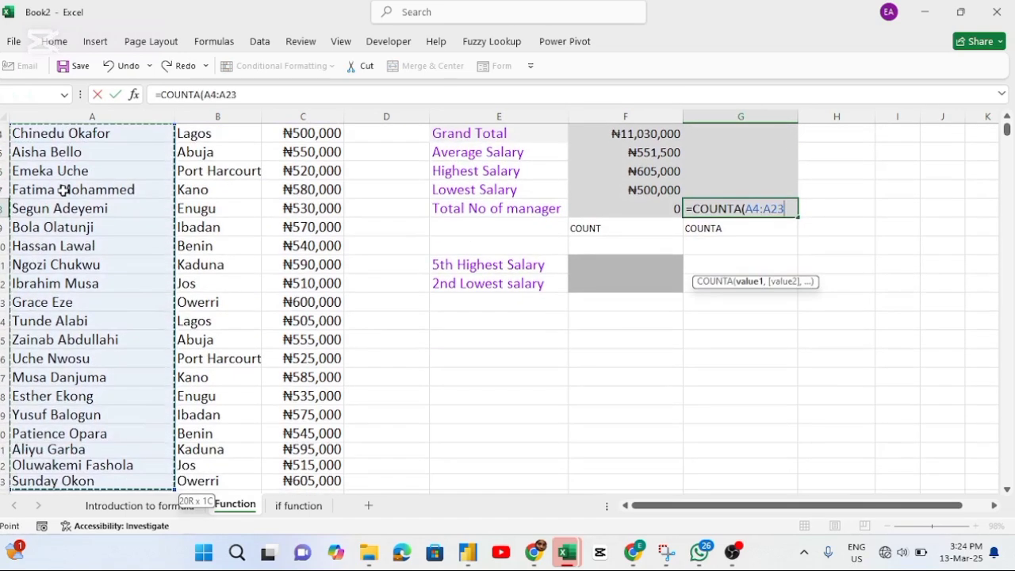
pyautogui.write(')')
pyautogui.press('Return')
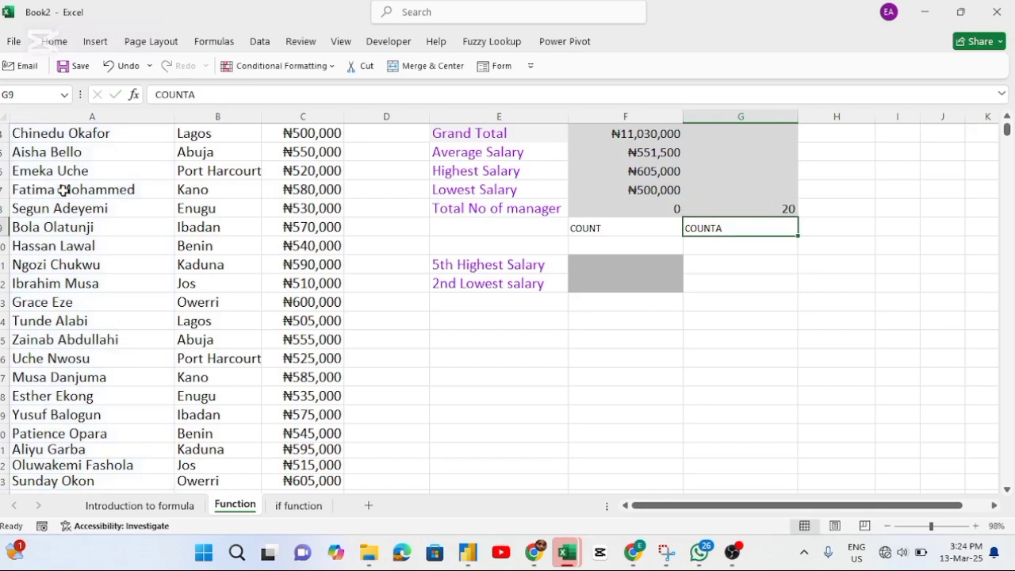
pyautogui.scroll(1, 63, 191)
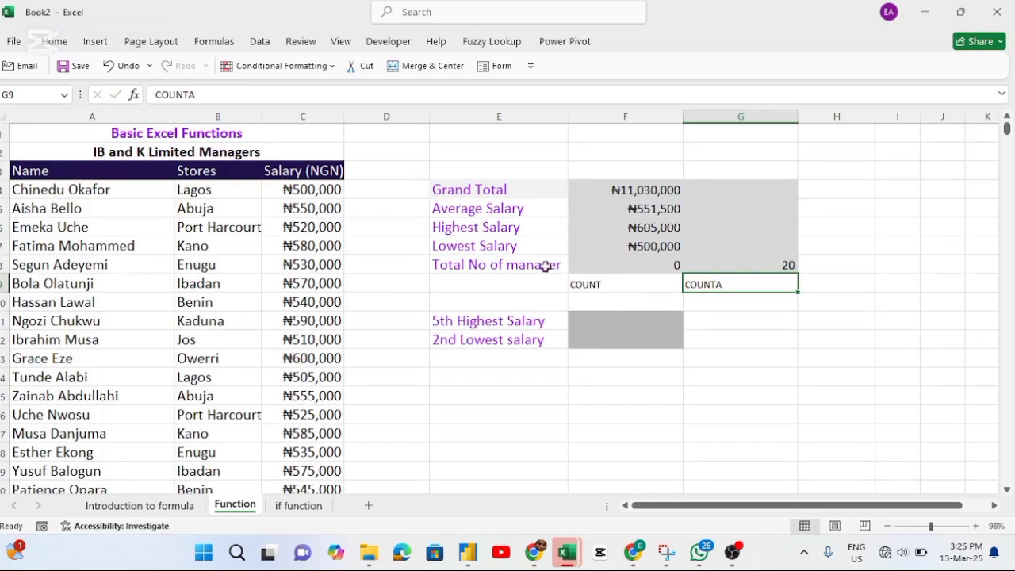
pyautogui.click(584, 282)
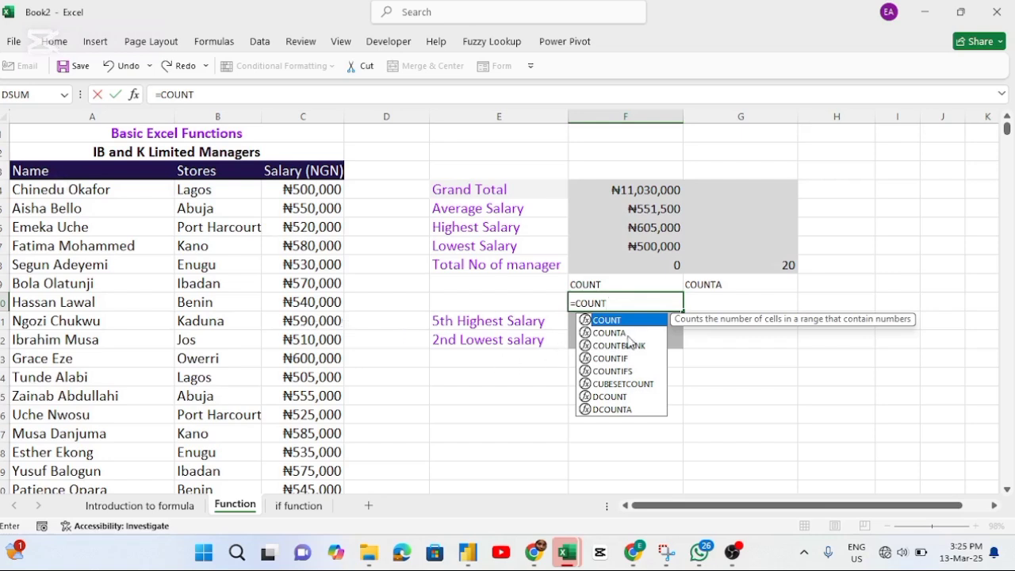
pyautogui.click(737, 285)
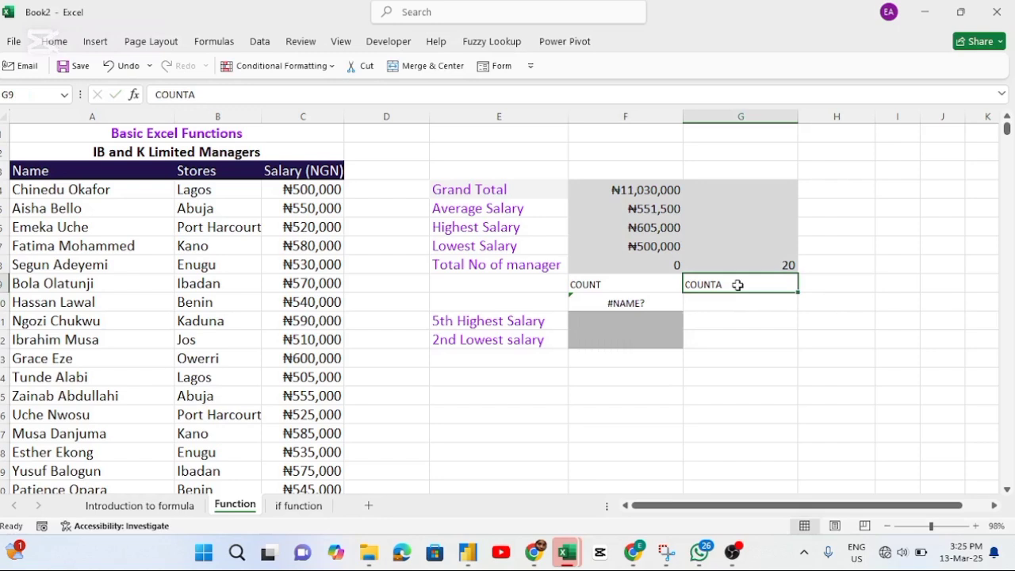
pyautogui.click(658, 299)
pyautogui.press('Delete')
# Count the salaries in cell F10, beneath the COUNT label, with =COUNT(C4:C23).
pyautogui.click(599, 302)
pyautogui.write('=COUN')
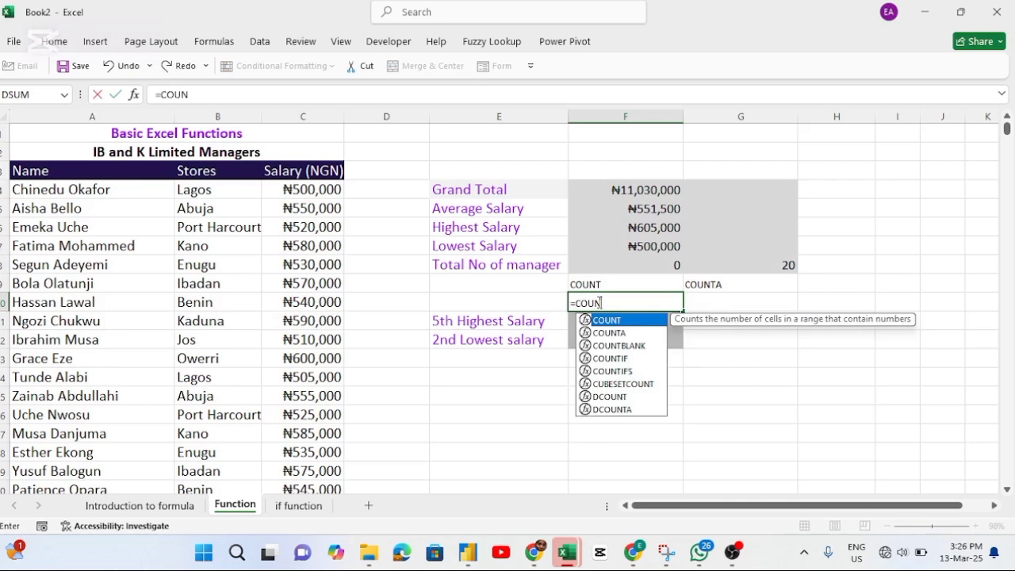
pyautogui.write('T(')
pyautogui.click(312, 190)
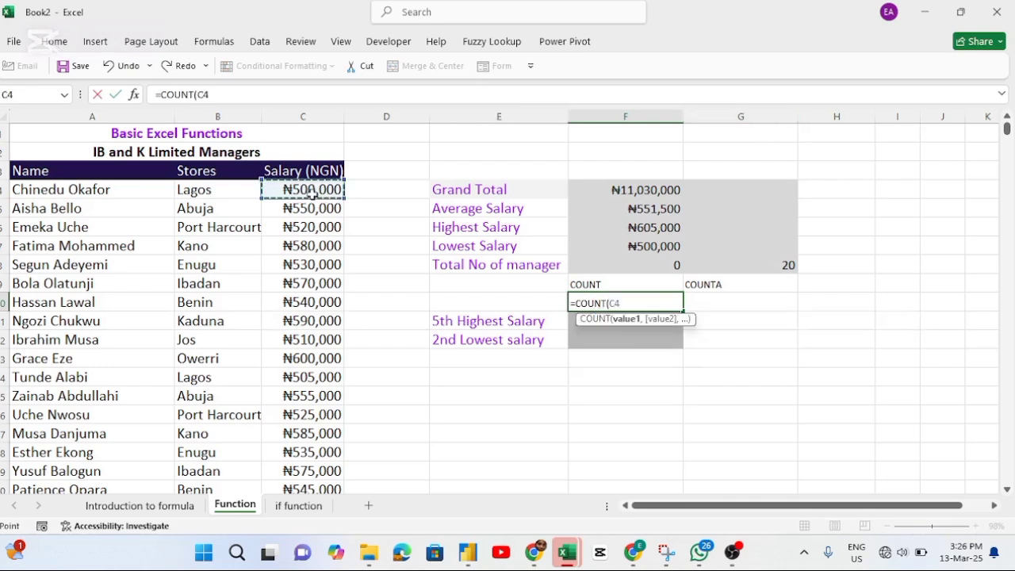
pyautogui.hotkey('ctrl', 'shift', 'Down')
pyautogui.write(')')
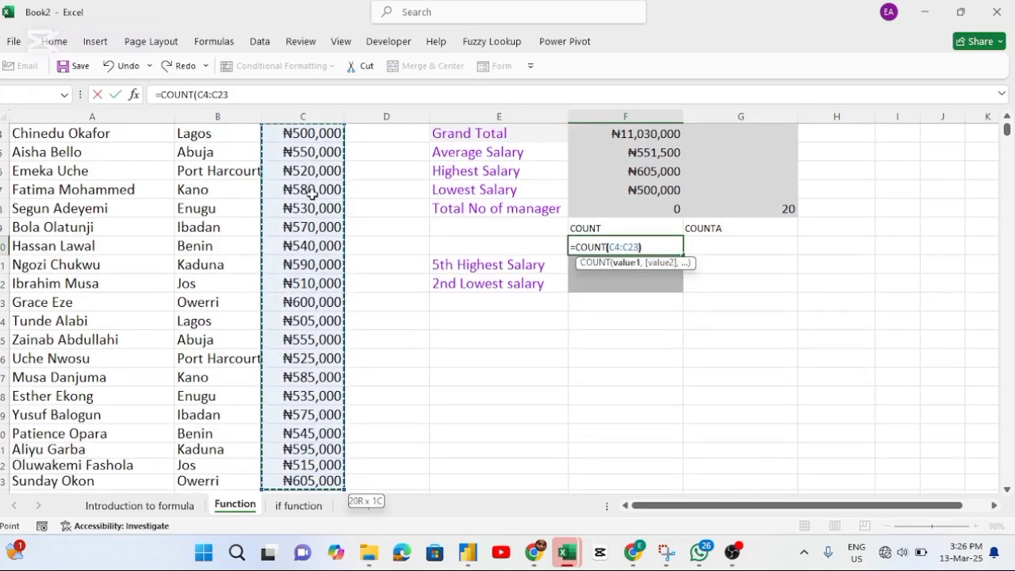
pyautogui.press('Return')
# Count the non-empty salary cells in G10, beneath the COUNTA label, with =COUNTA(C4:C23).
pyautogui.click(715, 244)
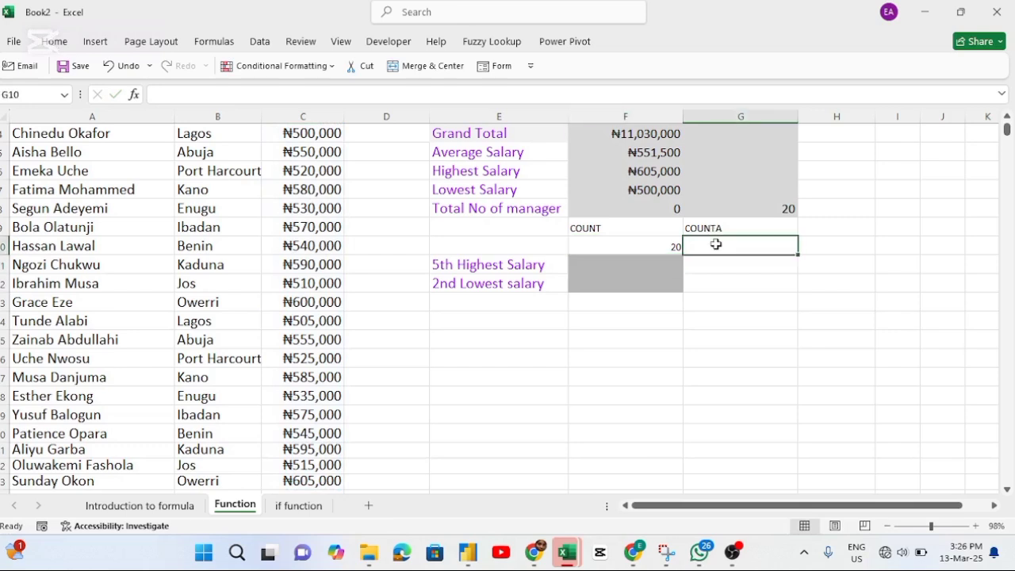
pyautogui.write('=COUNT')
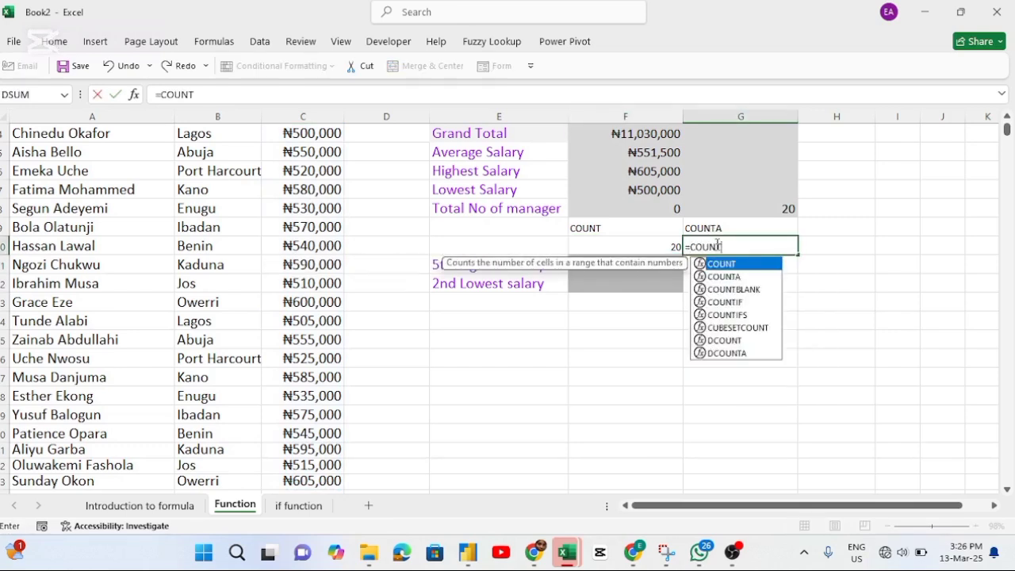
pyautogui.write('A(C4:V')
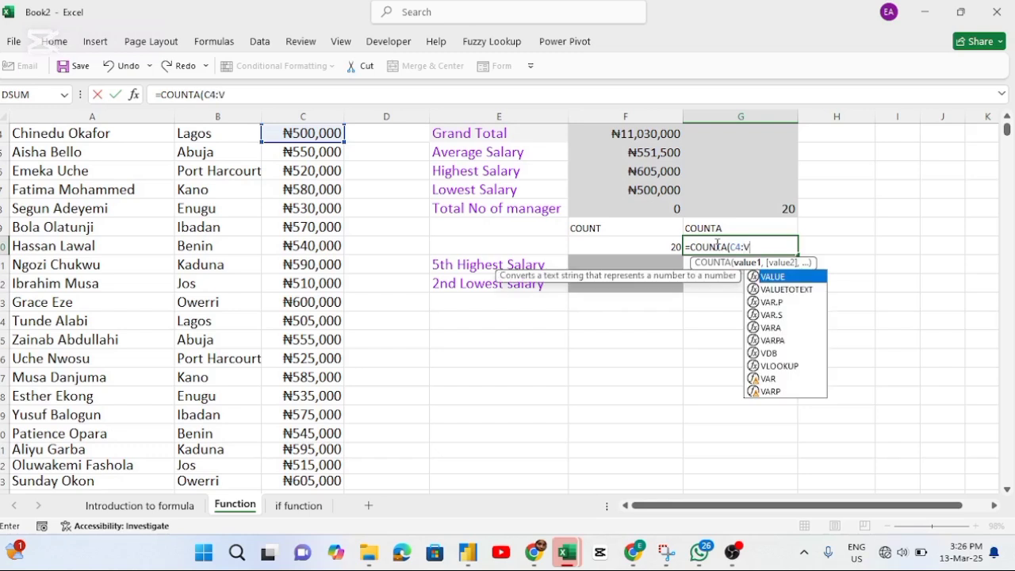
pyautogui.press('BackSpace')
pyautogui.write('C')
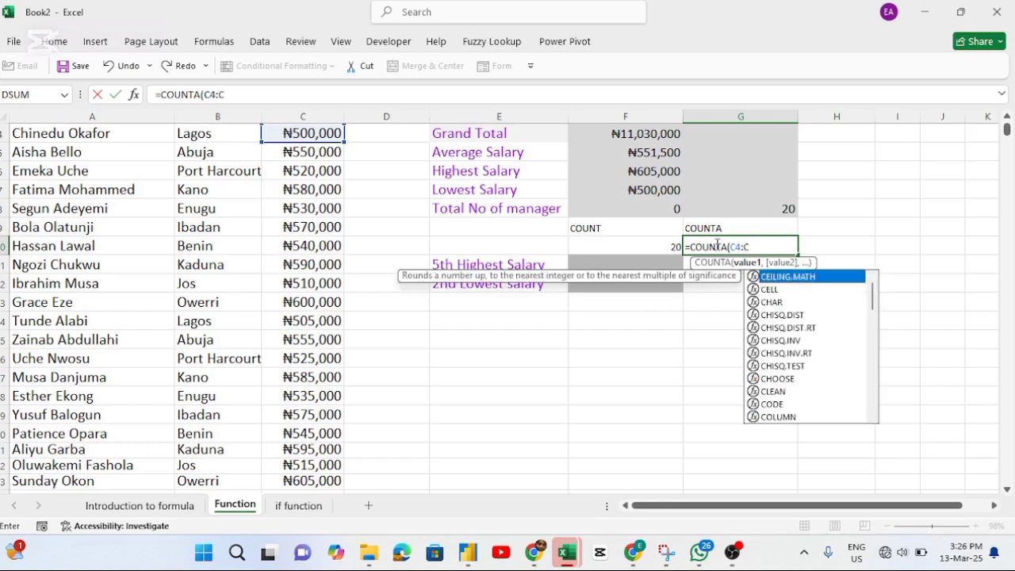
pyautogui.write('23')
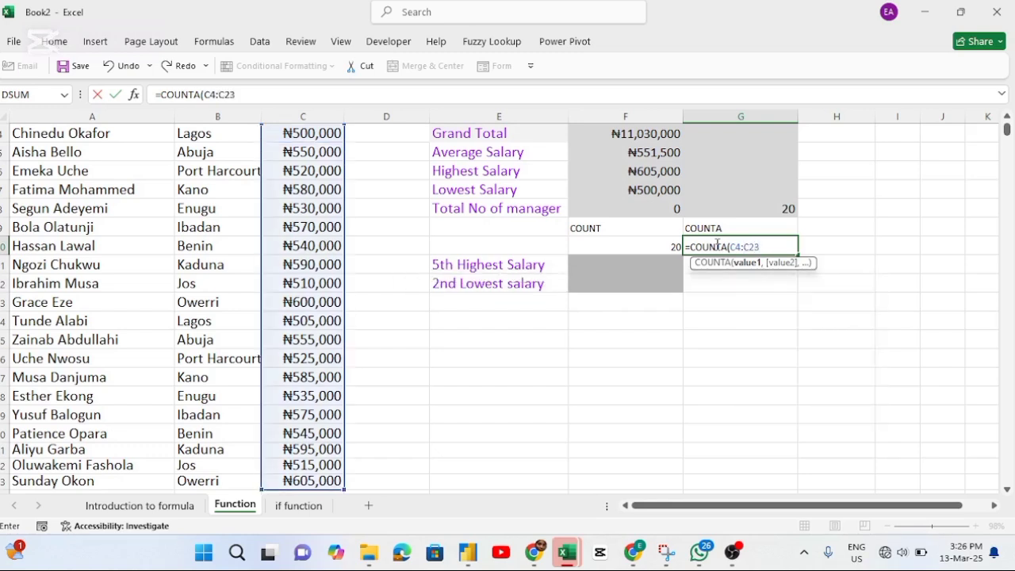
pyautogui.write(')')
pyautogui.press('Return')
# Calculate the 5th Highest Salary in cell F11 with =LARGE(C4:C23,5).
pyautogui.scroll(1, 715, 243)
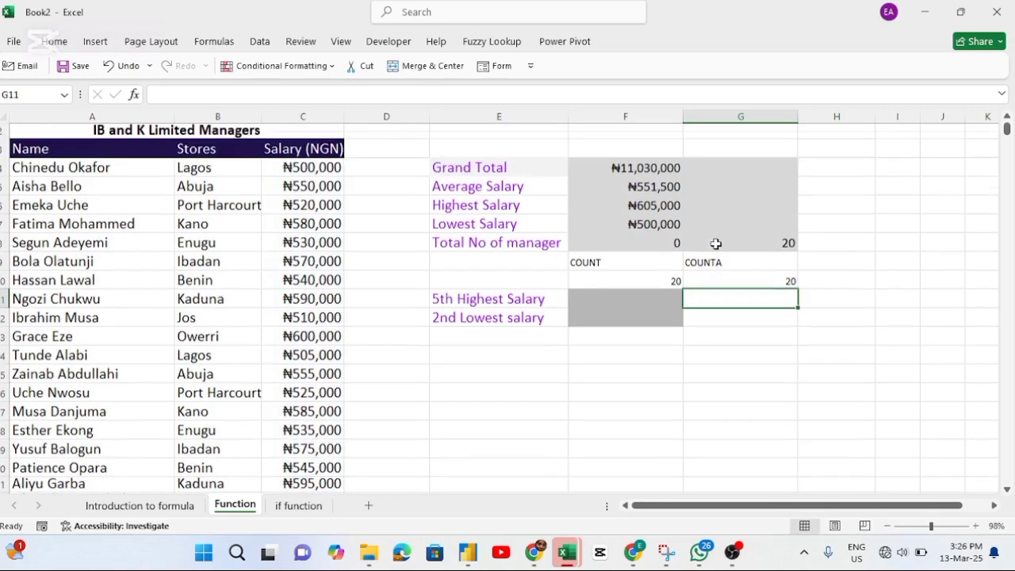
pyautogui.scroll(1, 716, 244)
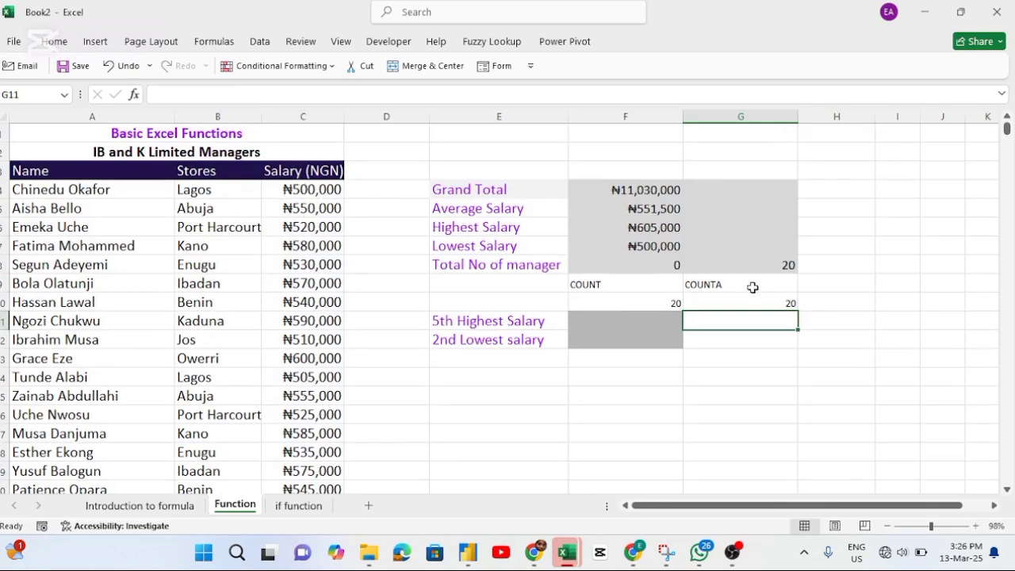
pyautogui.click(604, 320)
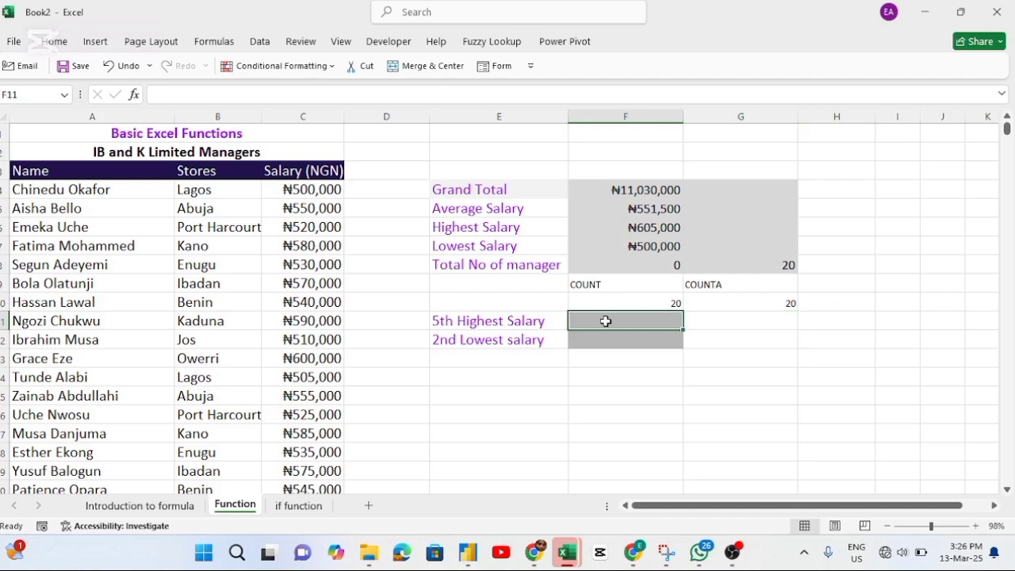
pyautogui.write('=')
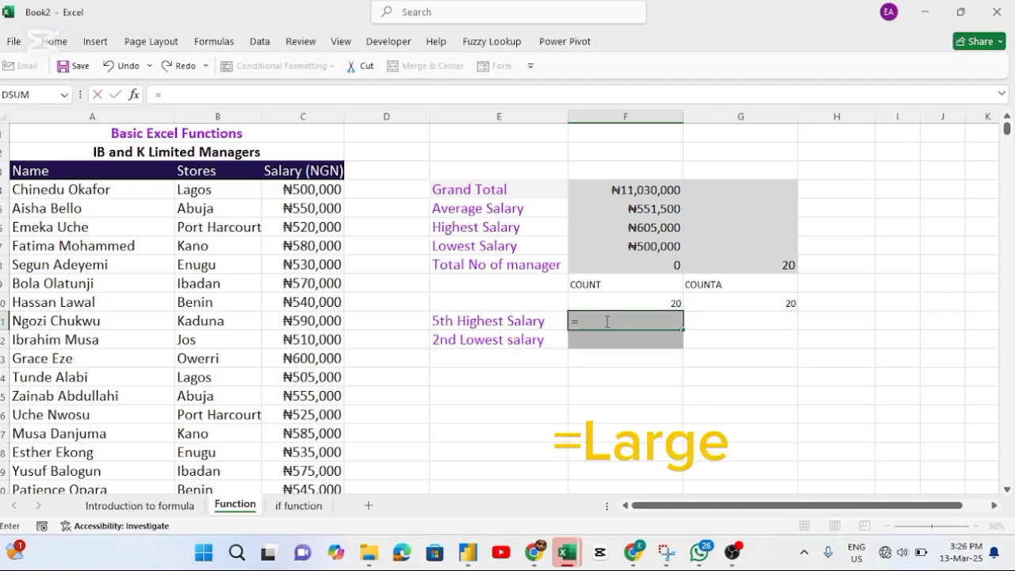
pyautogui.write('LA')
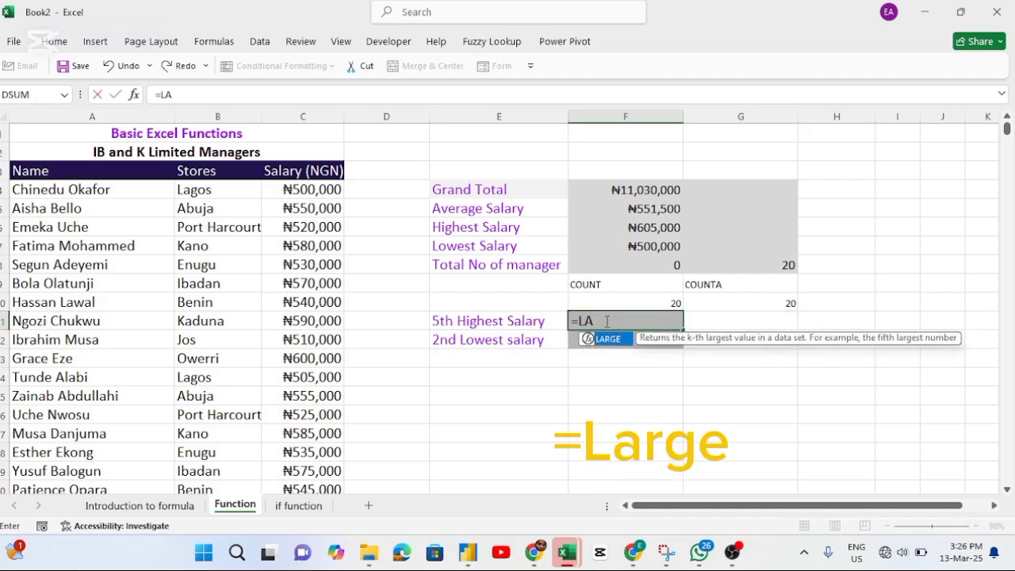
pyautogui.press('Tab')
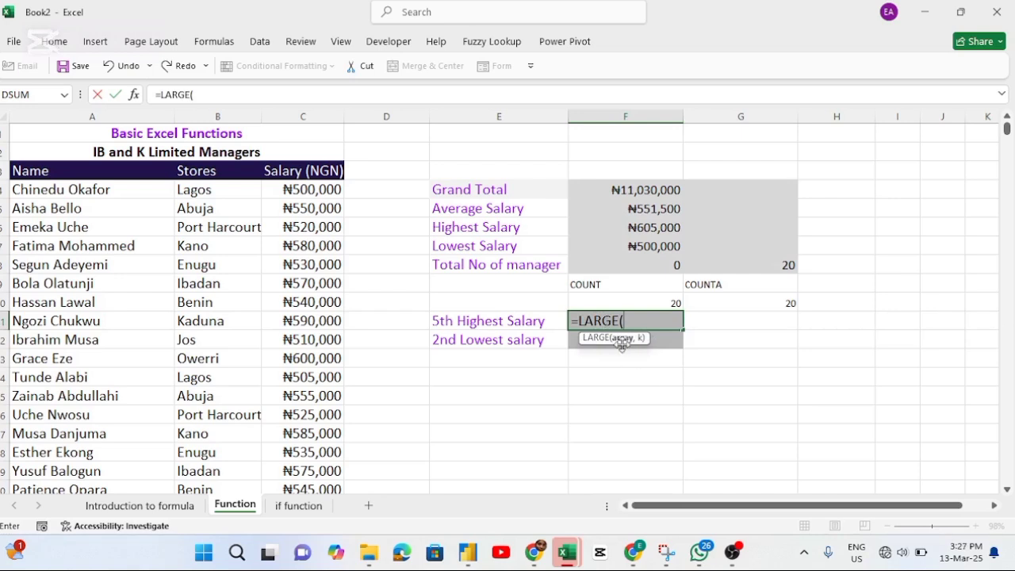
pyautogui.write('C4:C23,')
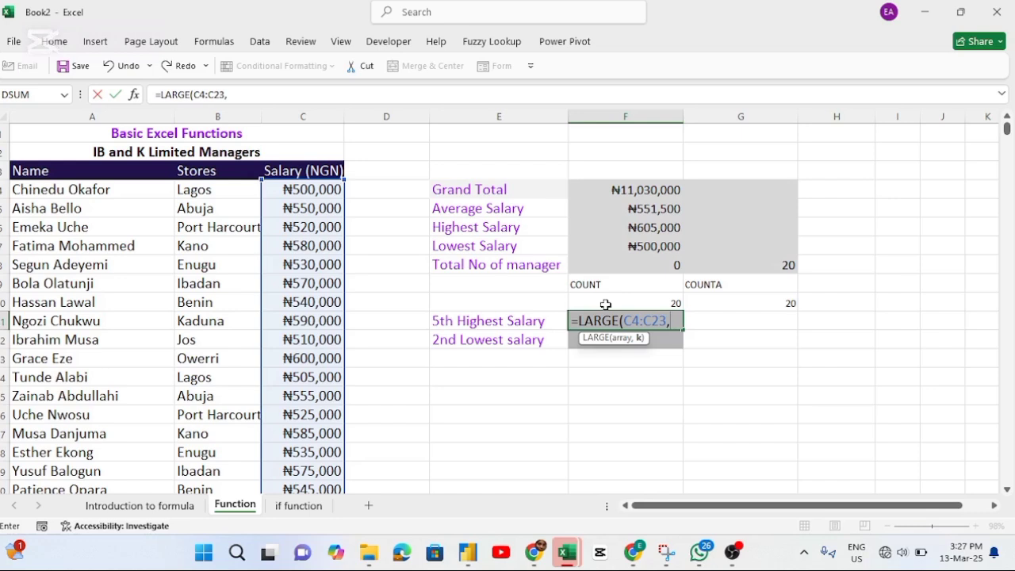
pyautogui.write('5)')
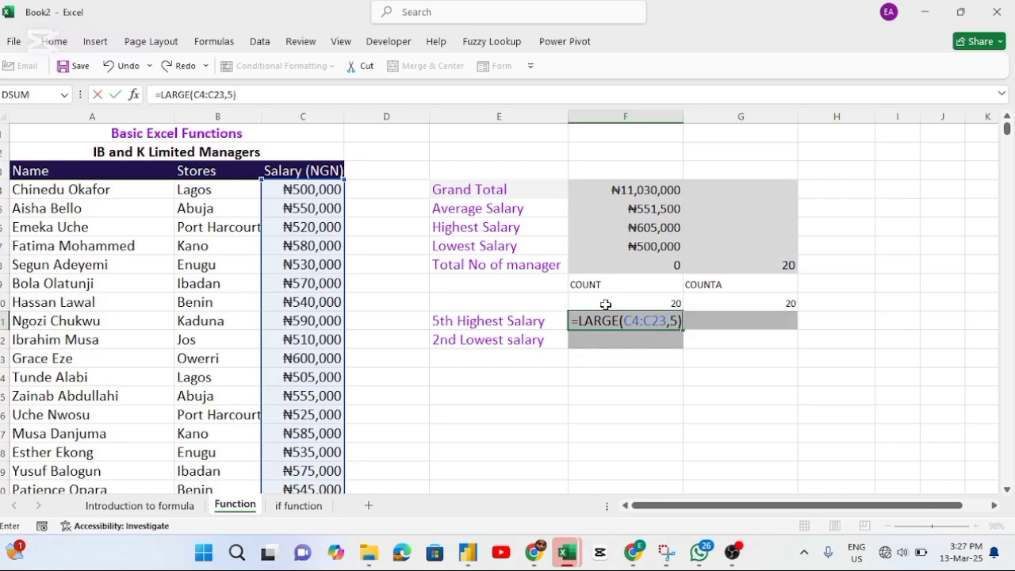
pyautogui.press('Return')
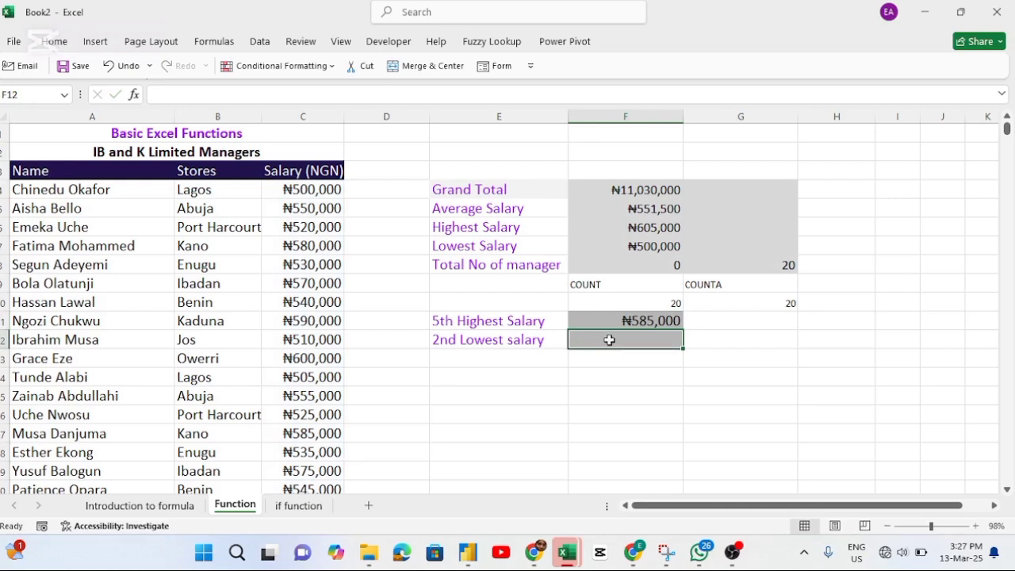
# Calculate the 2nd Lowest salary in cell F12 with =SMALL(C4:C23,2).
pyautogui.write('=SMA')
pyautogui.press('Escape')
pyautogui.press('BackSpace')
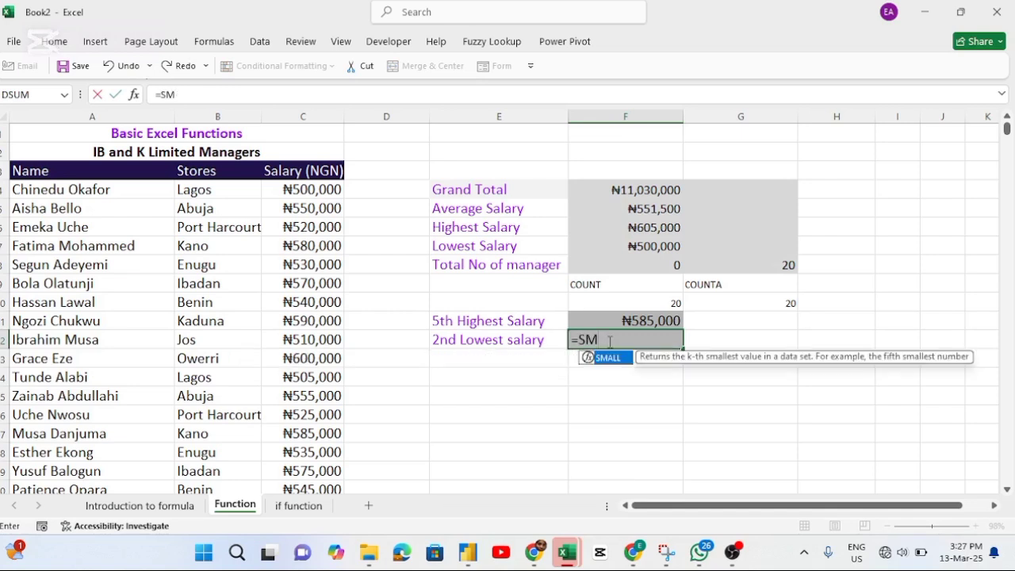
pyautogui.press('Tab')
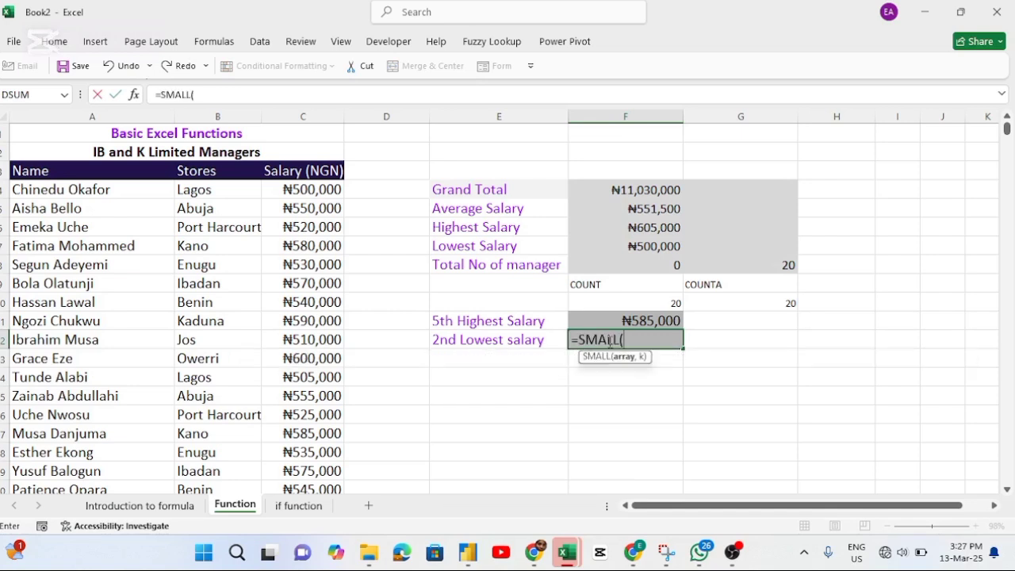
pyautogui.click(305, 188)
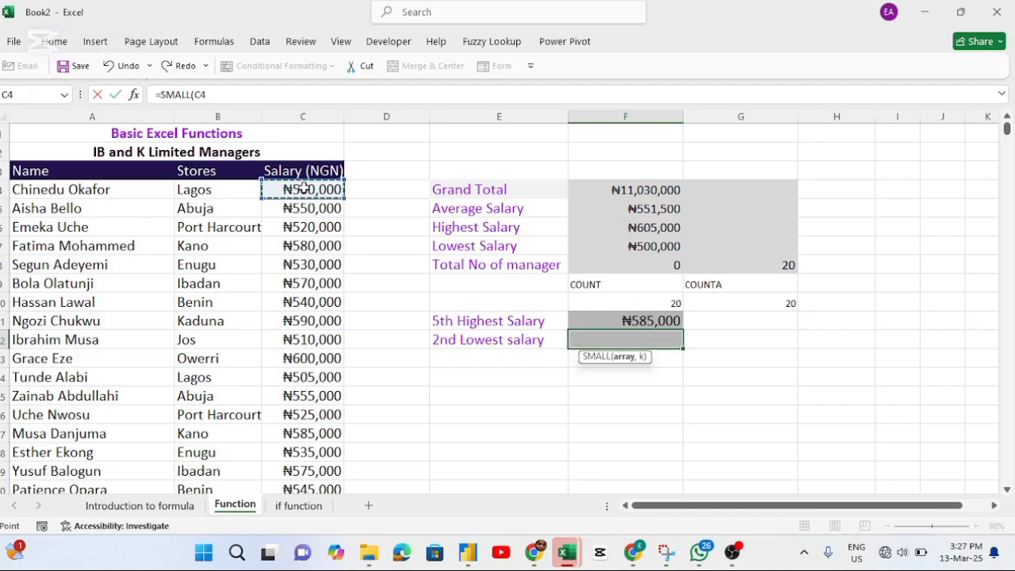
pyautogui.hotkey('ctrl', 'shift', 'Down')
pyautogui.write(',')
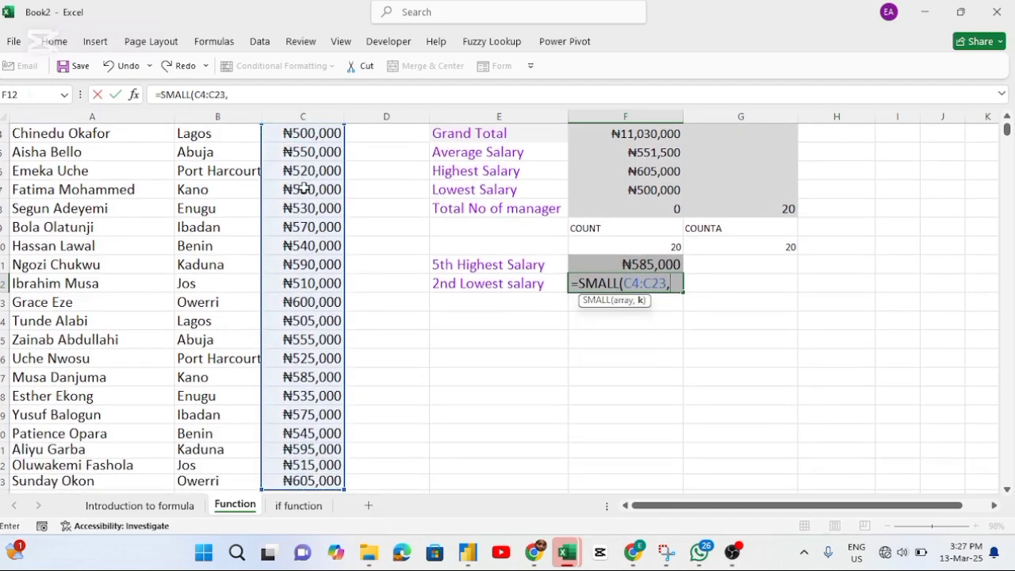
pyautogui.write('2)')
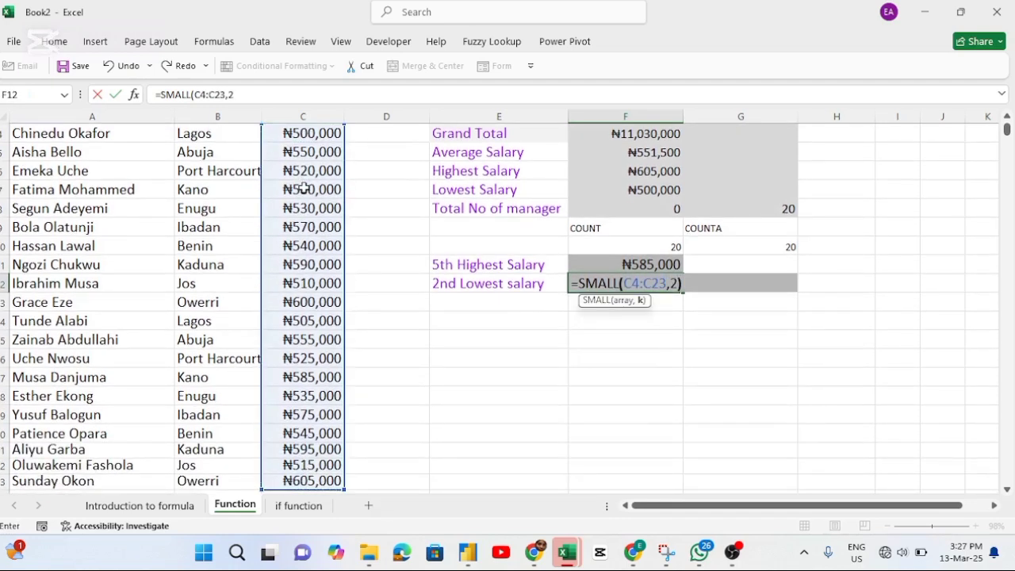
pyautogui.press('Return')
# Open the if function sheet and note the condition <=50 in cell E3.
pyautogui.click(292, 507)
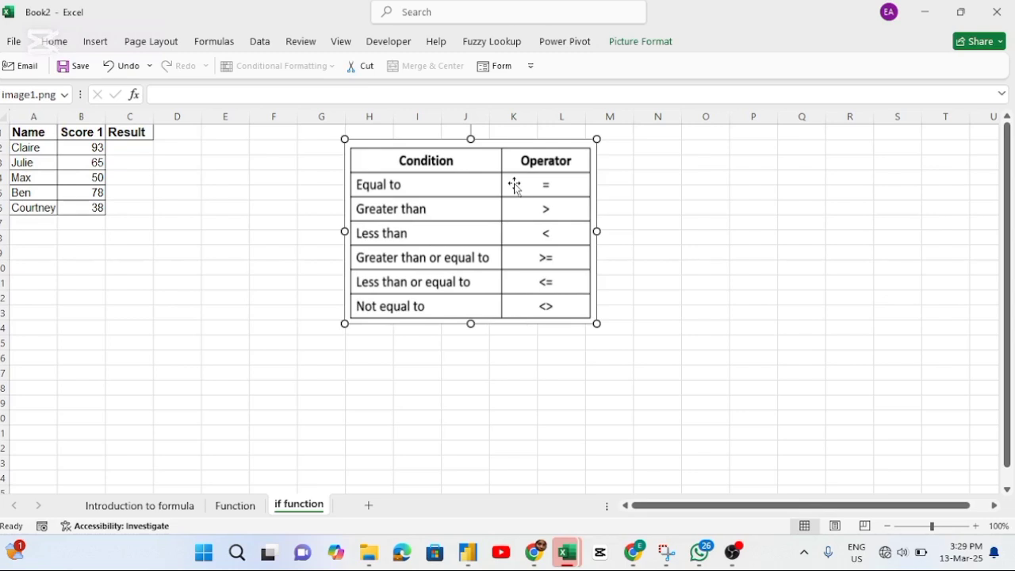
pyautogui.click(213, 167)
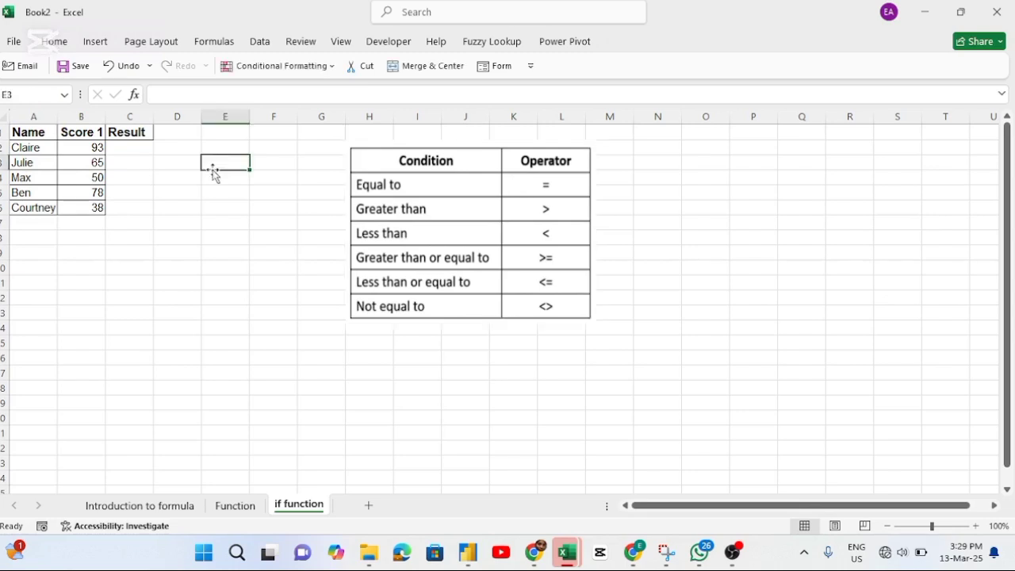
pyautogui.write('<')
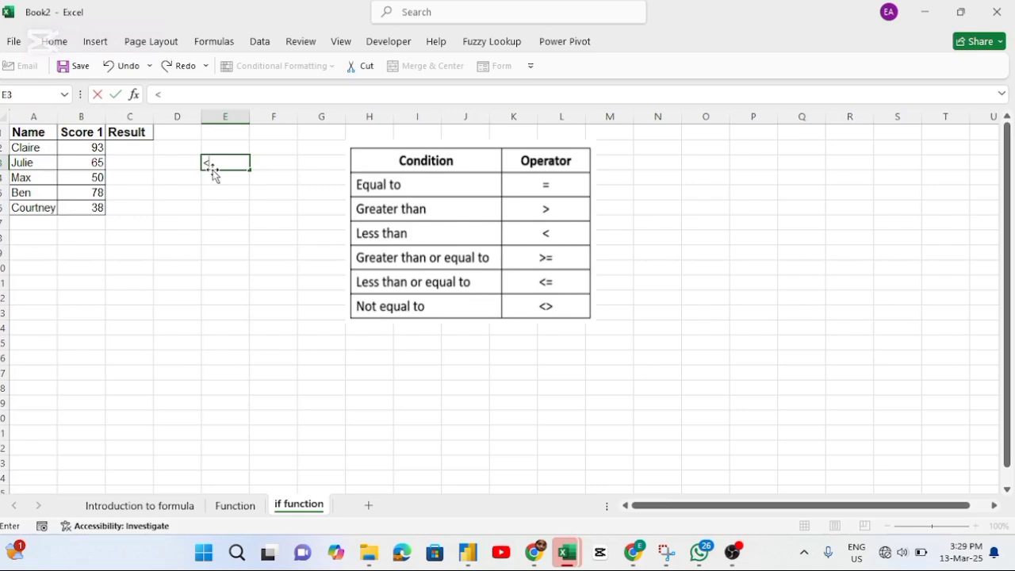
pyautogui.write('=50')
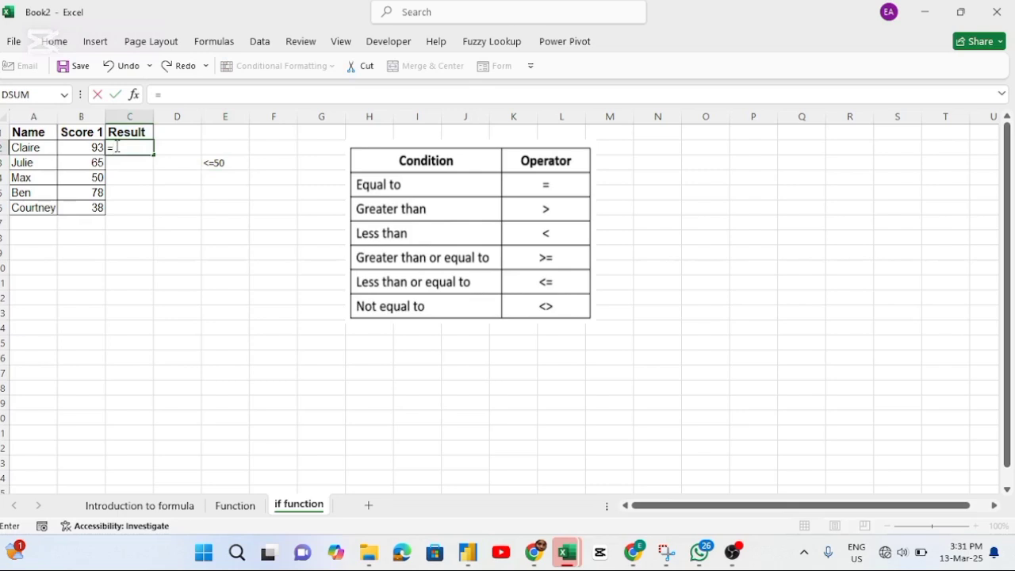
# Grade the first score in cell C2 with =IF(B2<=50,"Fail","Passed") and fill the formula down the Result column to C6.
pyautogui.write('if')
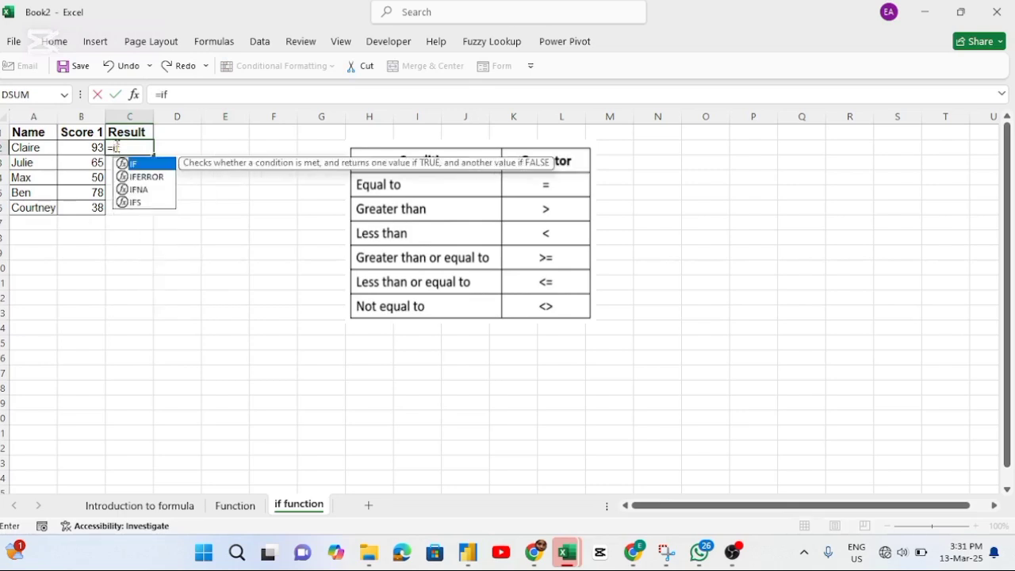
pyautogui.press('Tab')
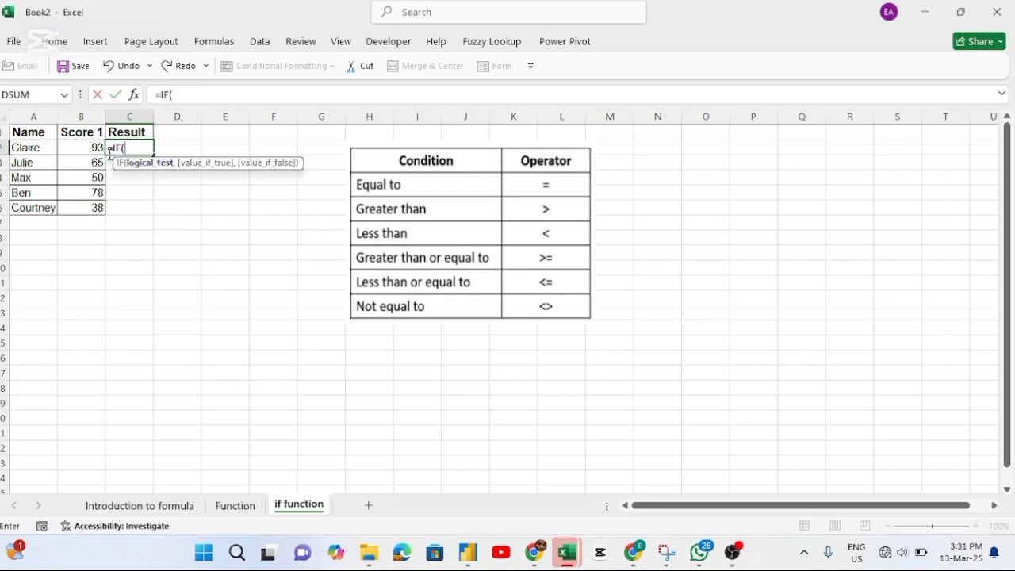
pyautogui.click(90, 148)
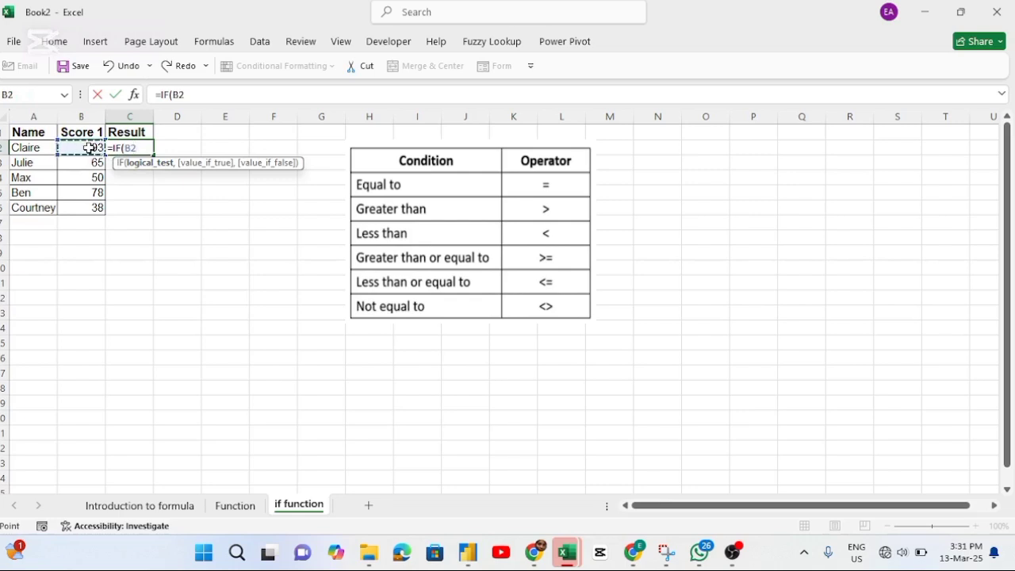
pyautogui.write('<=50,')
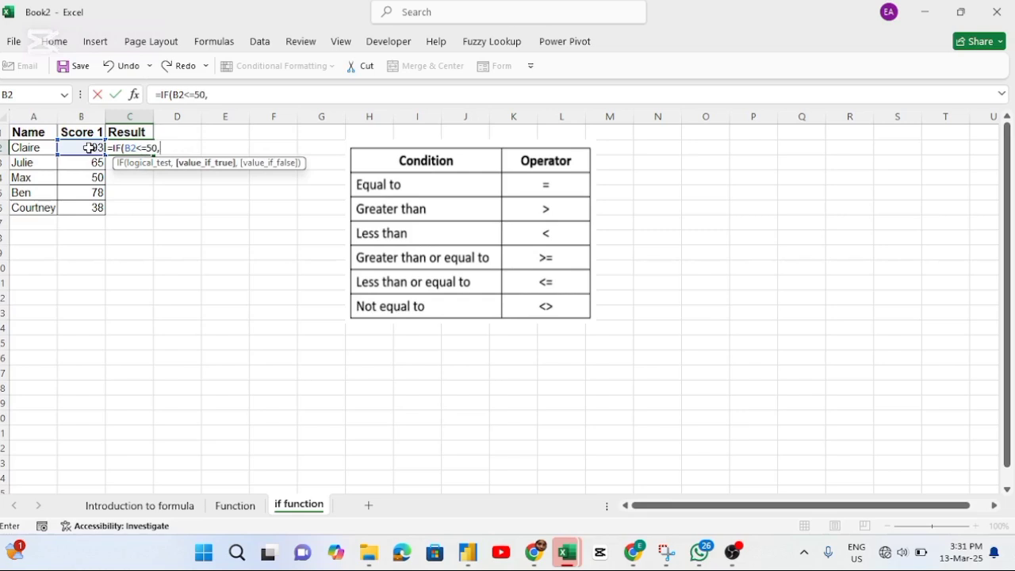
pyautogui.write('"Fail",')
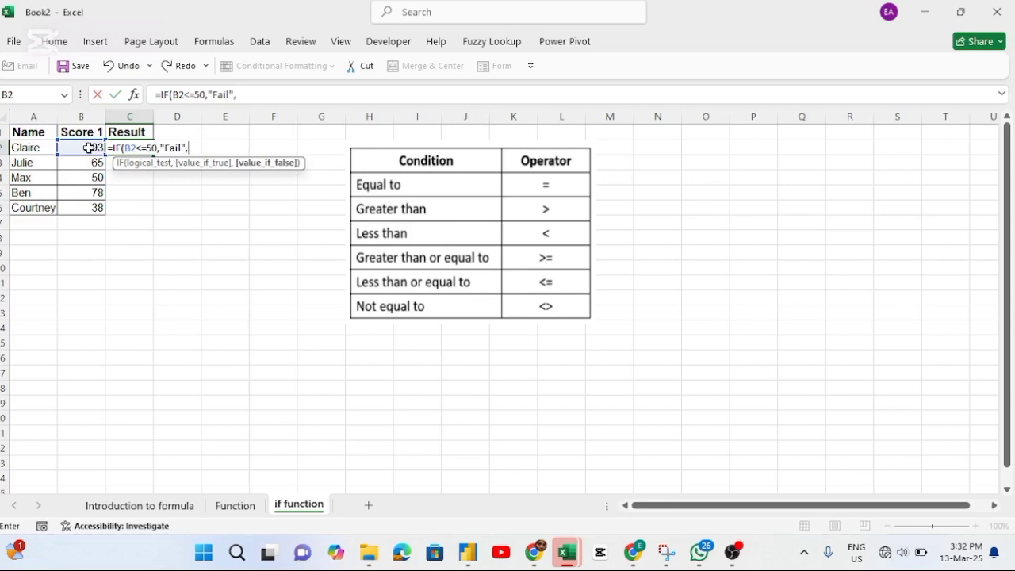
pyautogui.write('"Passed"')
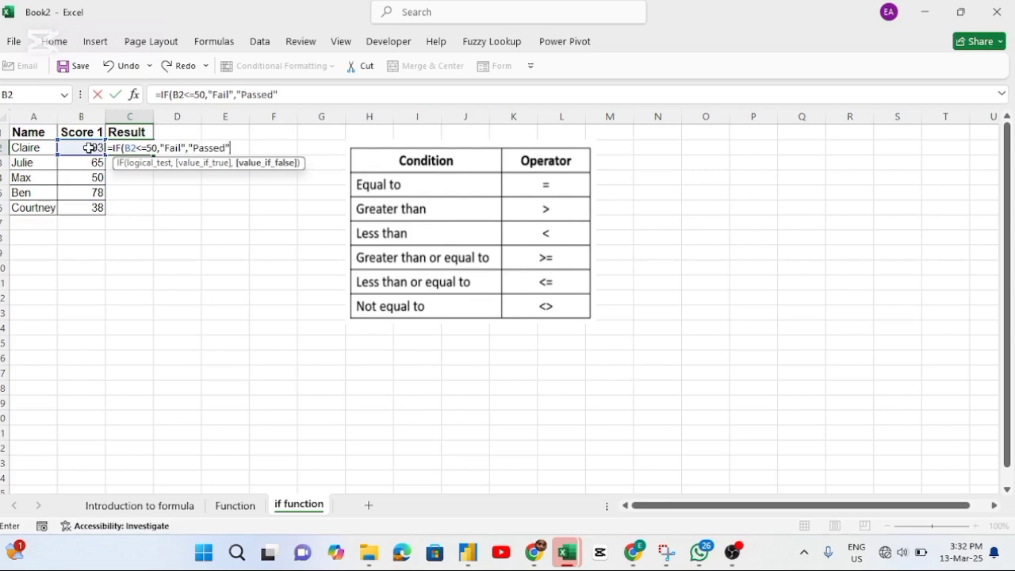
pyautogui.write(')')
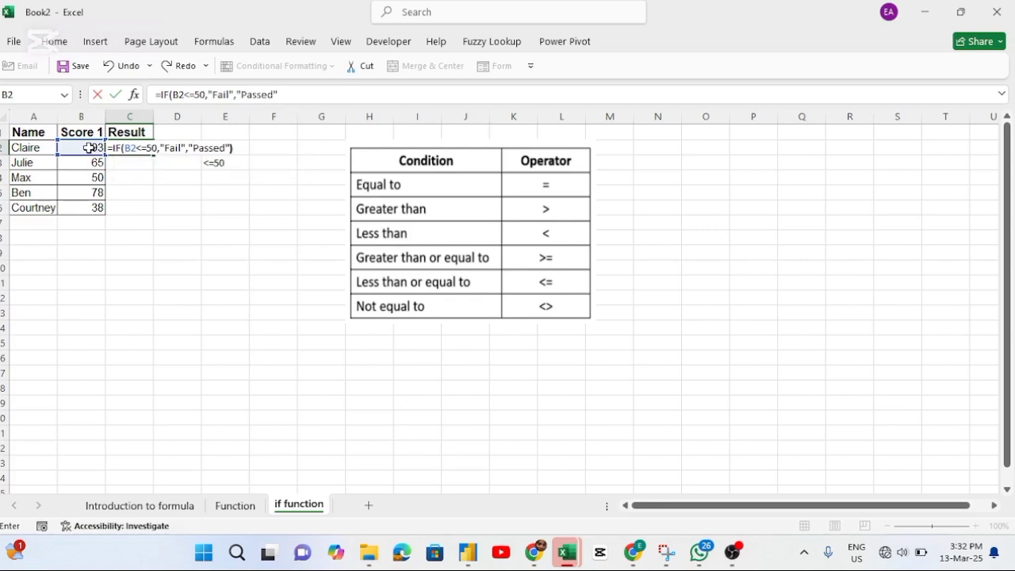
pyautogui.press('Return')
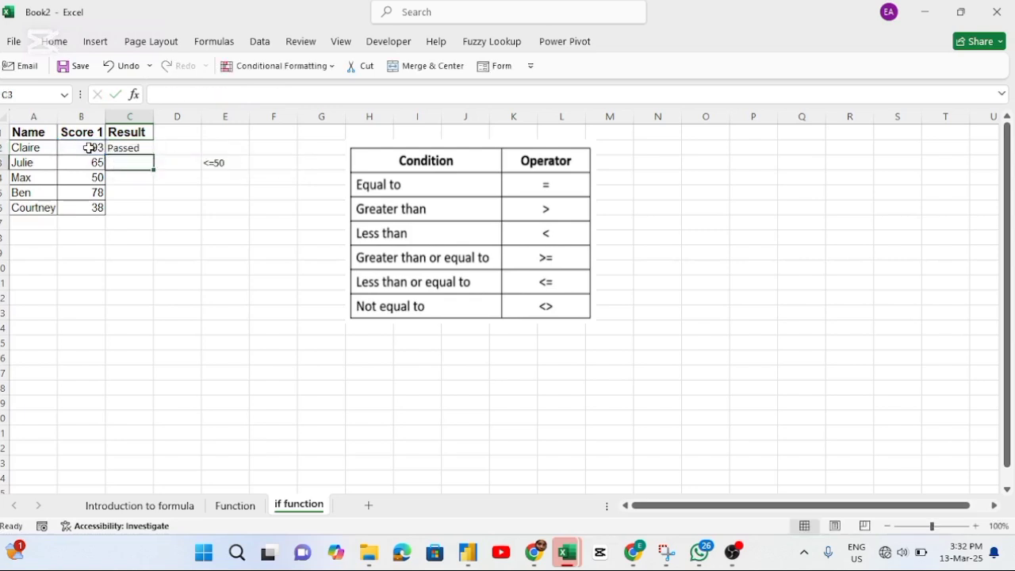
pyautogui.click(143, 148)
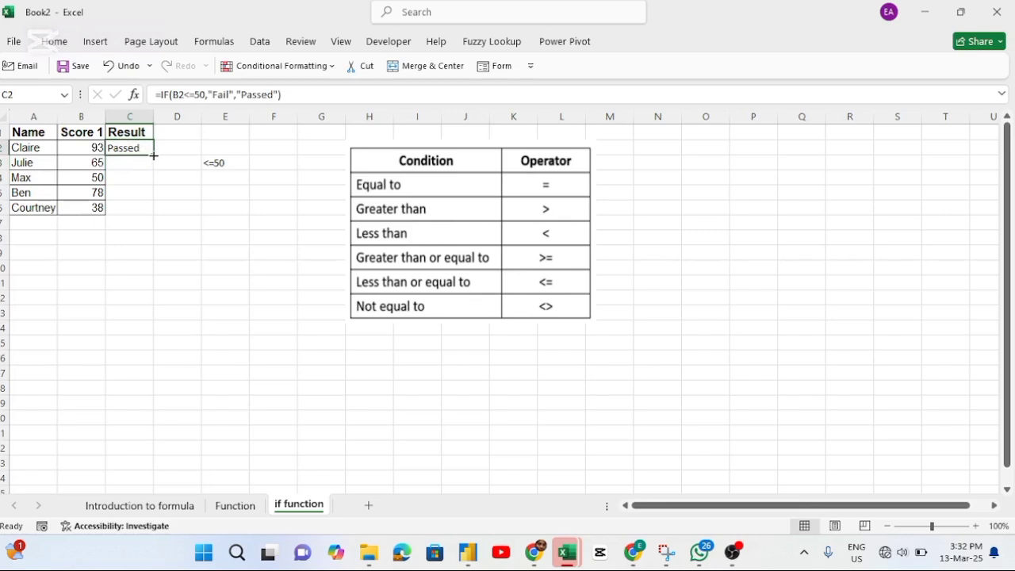
pyautogui.doubleClick(152, 156)
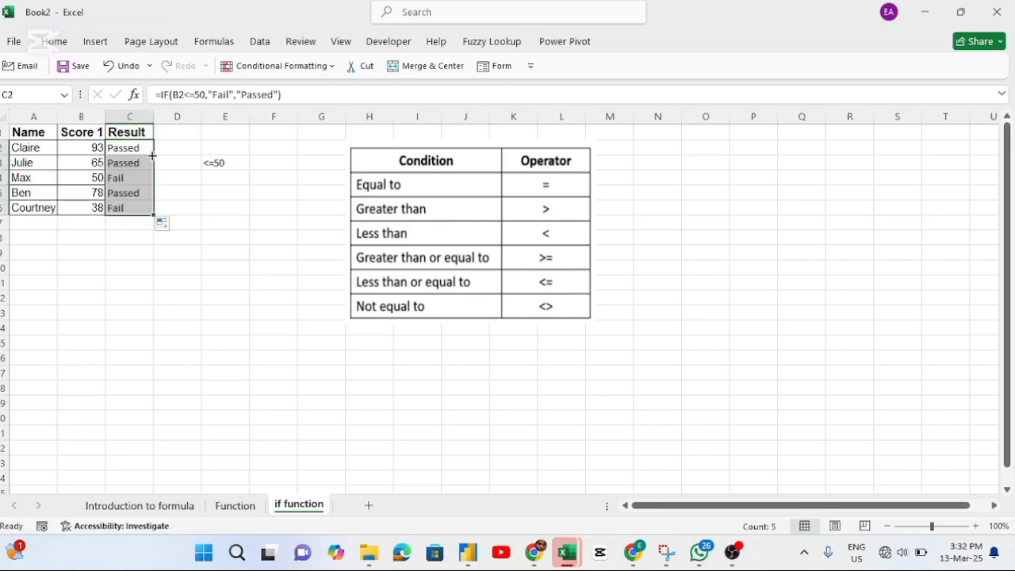